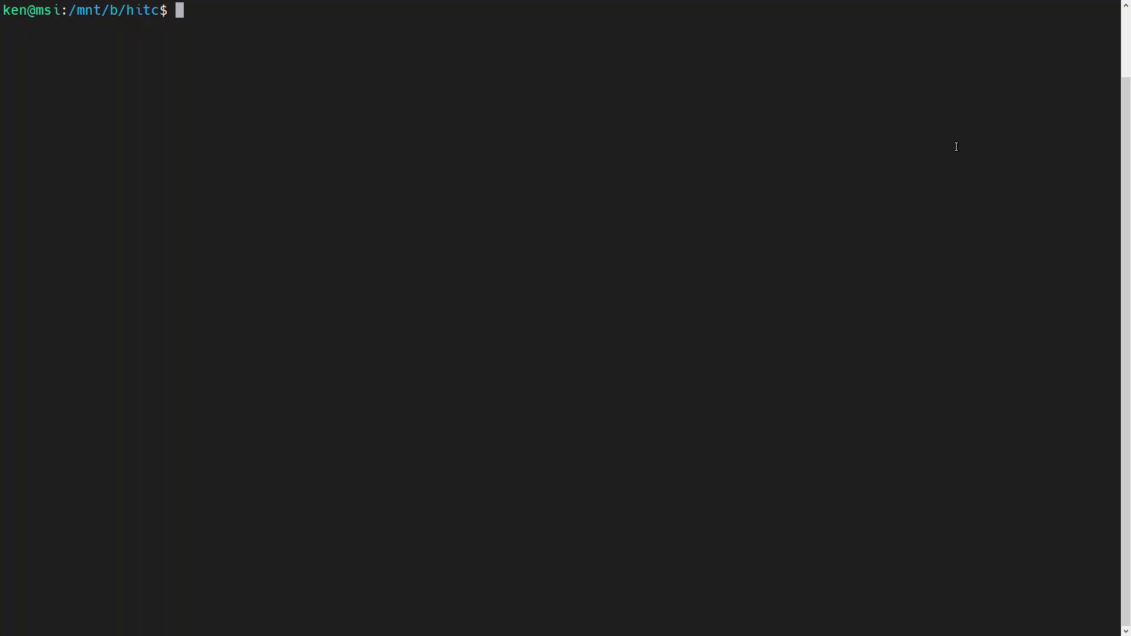
Check that terraform and git are installed with which.
type("which terraform")
key("Return")
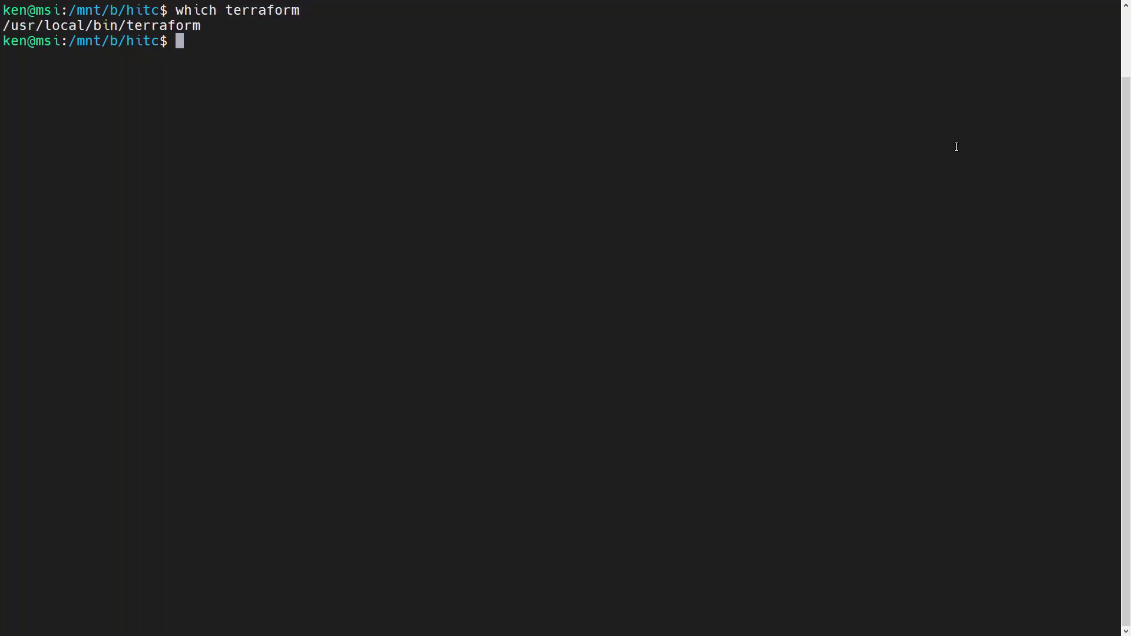
type("which git")
key("Return")
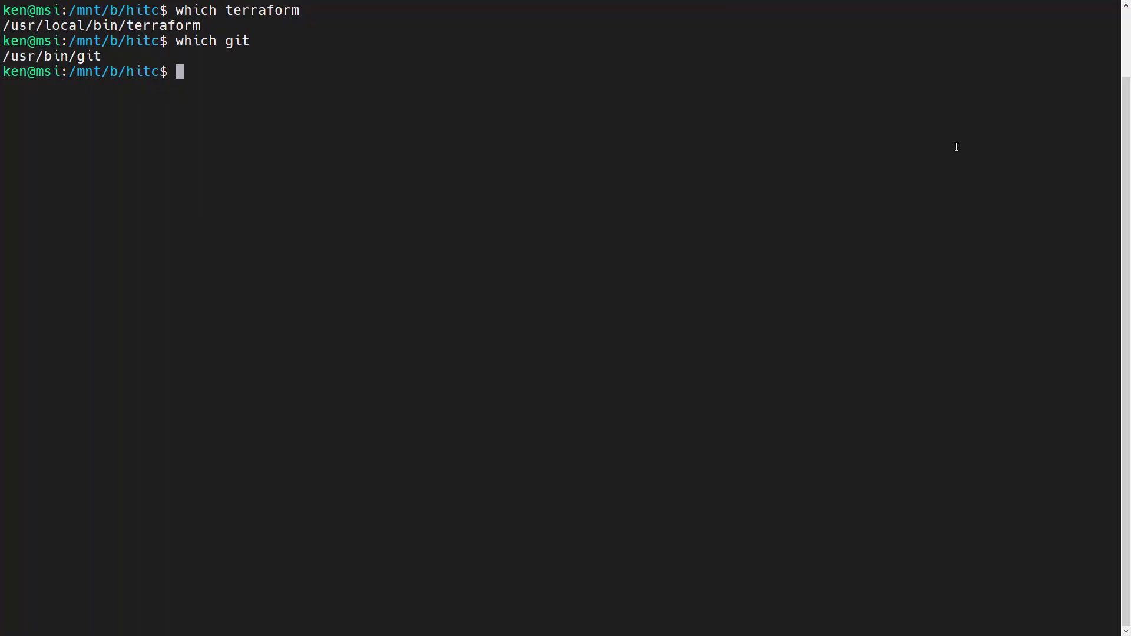
Git clone the tf-cloud-workstation repository from the pasted URL.
type("git clone")
type("https://github.com/Resistor52/tf-cloud-workstation.git")
key("Return")
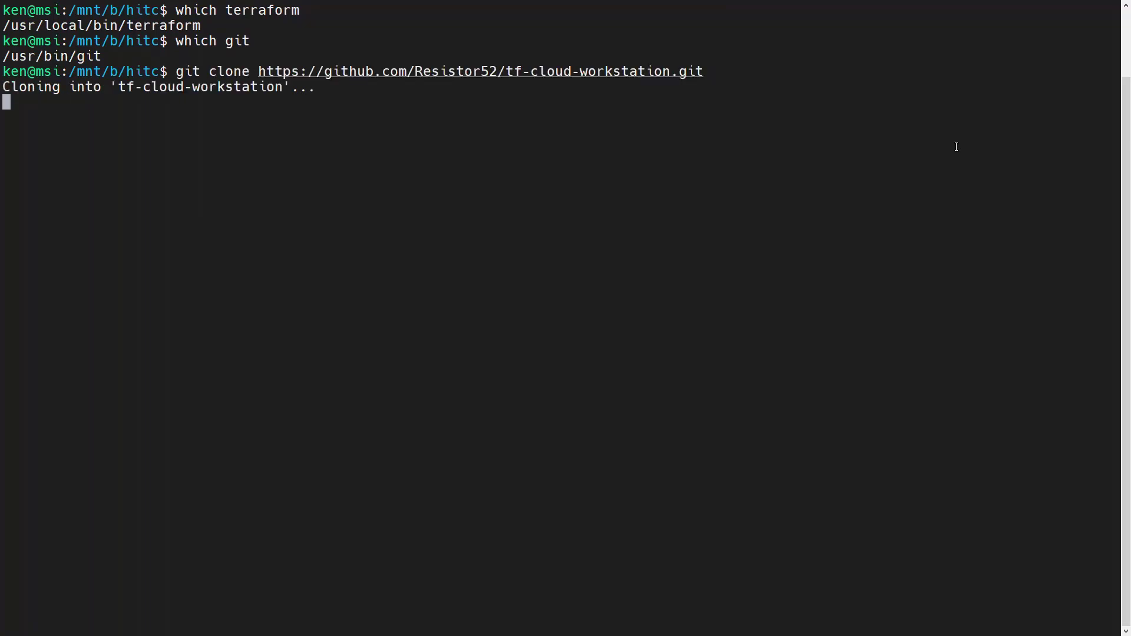
Enter tf-cloud-workstation and copy terraform.tfvars.example to terraform.tfvars.
key("Up")
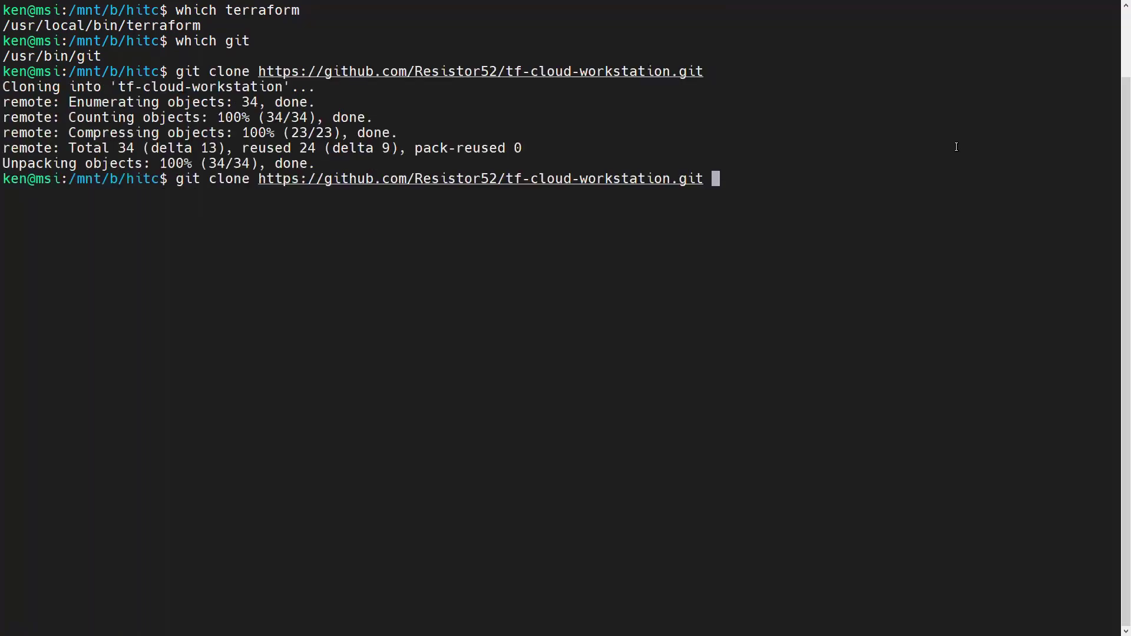
key("ctrl+u")
type("cd tf-cloud-workstation/")
key("Return")
key("Up")
key("Up")
key("Up")
key("Up")
key("Up")
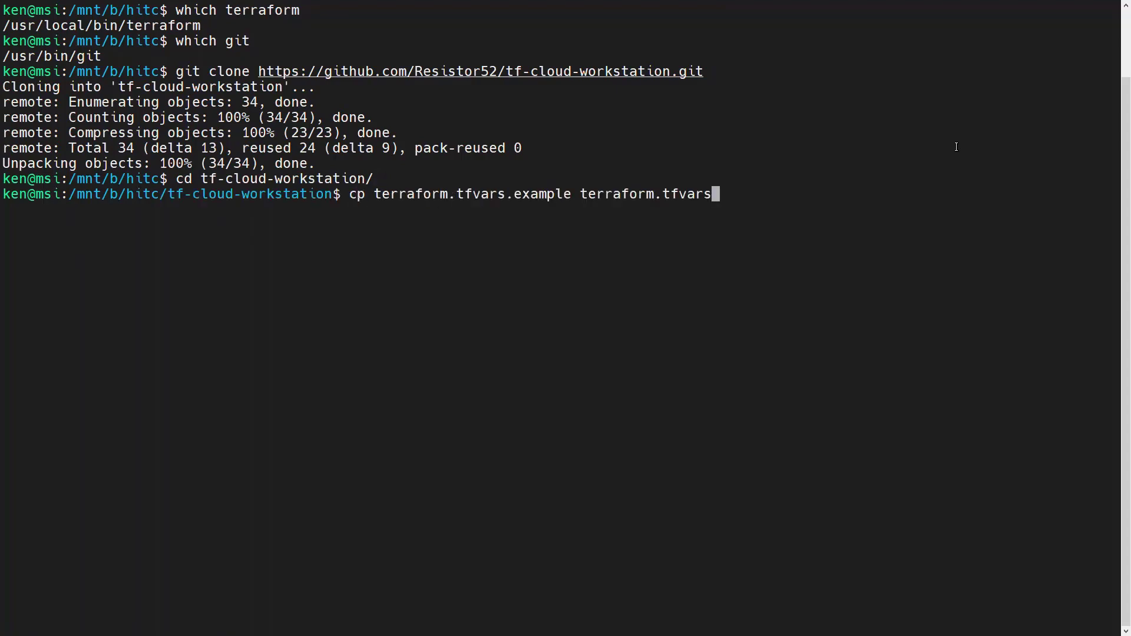
key("Return")
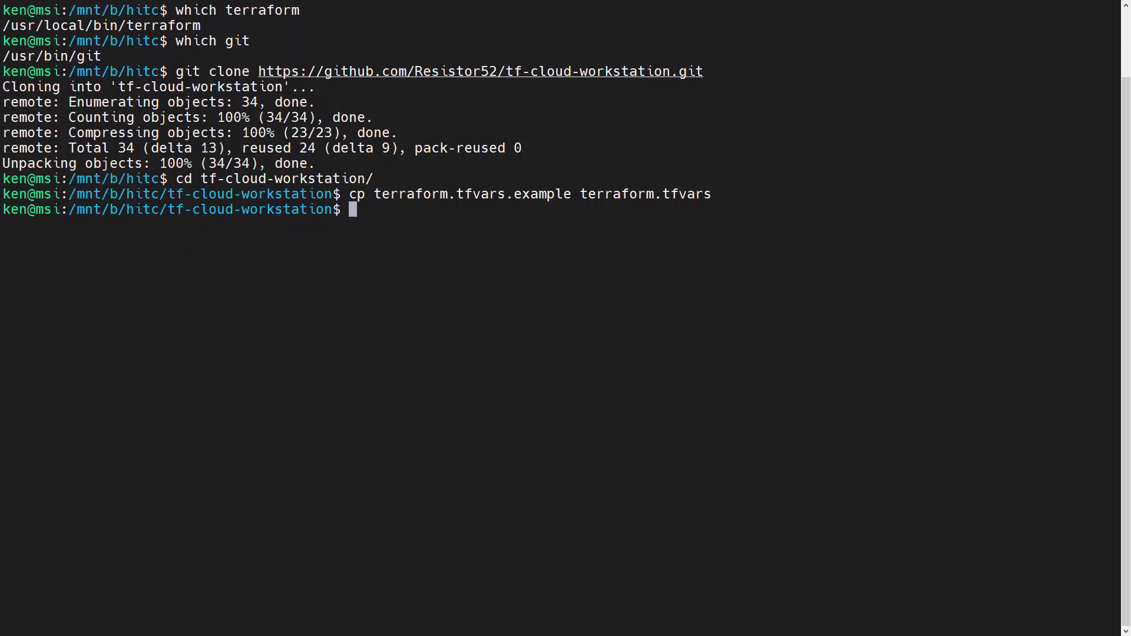
Clear the terminal and print terraform.tfvars.example.
key("ctrl+l")
type("cat terraform.tfvars.e")
key("Tab")
key("Return")
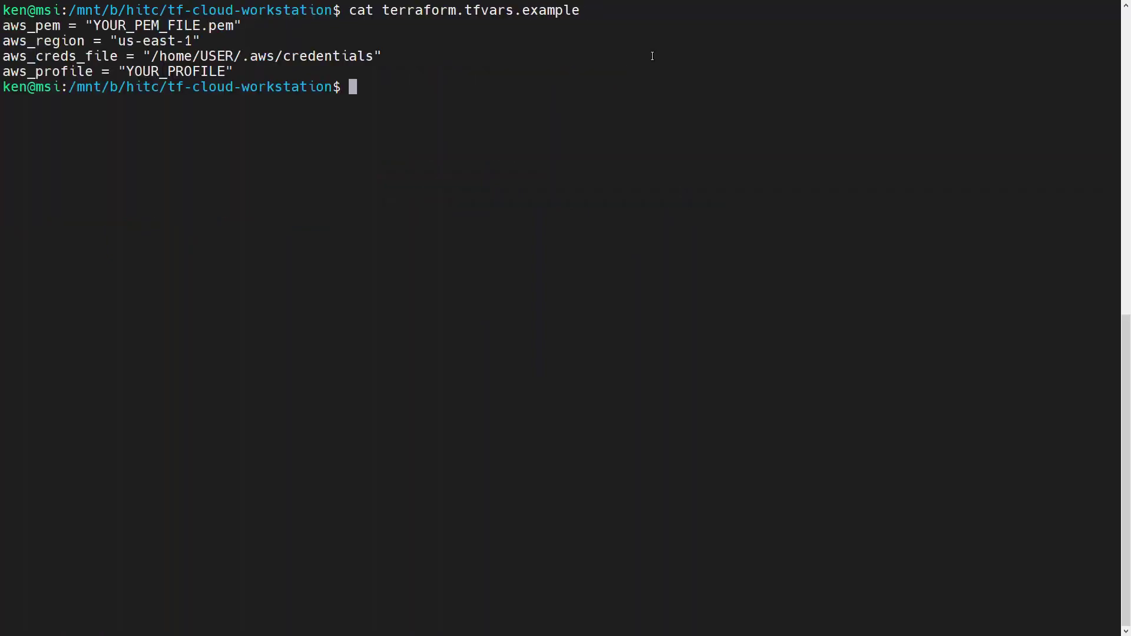
Print terraform.tfvars, then run terraform init to install the aws and http providers.
key("Up")
key("BackSpace")
key("BackSpace")
key("BackSpace")
key("BackSpace")
key("BackSpace")
key("BackSpace")
key("BackSpace")
key("BackSpace")
key("Return")
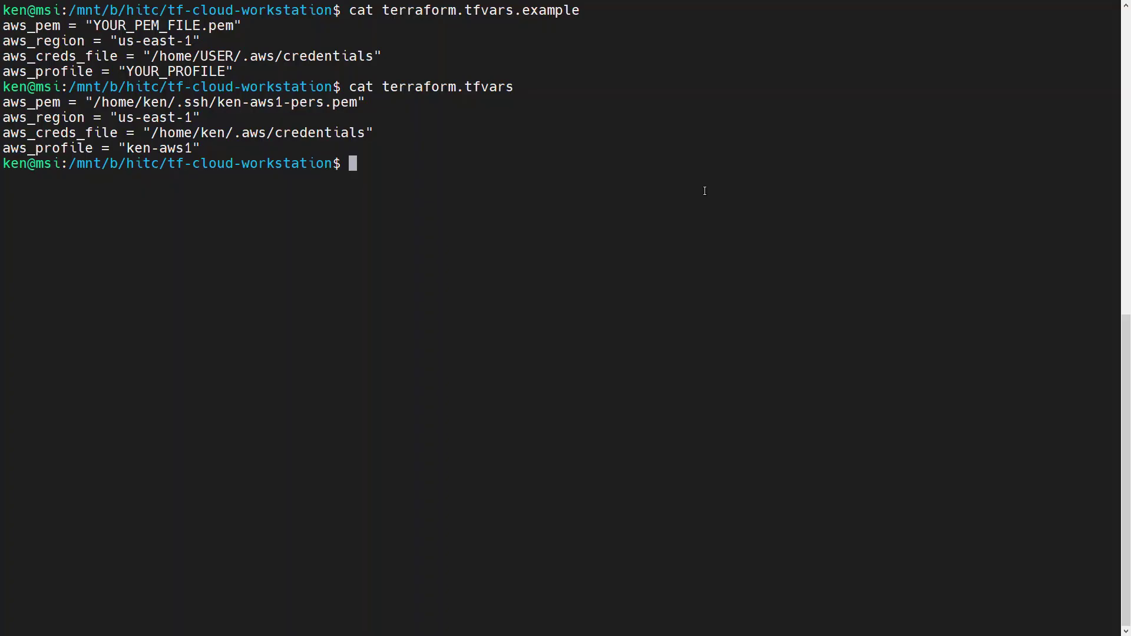
type("terraform init")
key("Return")
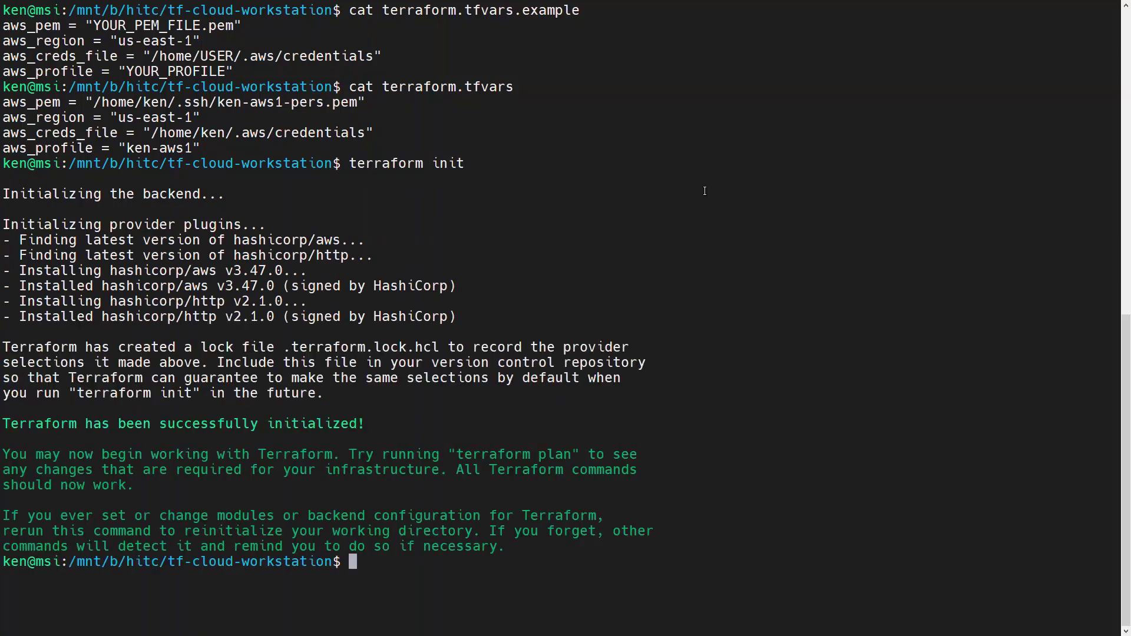
Run terraform apply and confirm with yes to create the 10 AWS resources.
type("terraform apply")
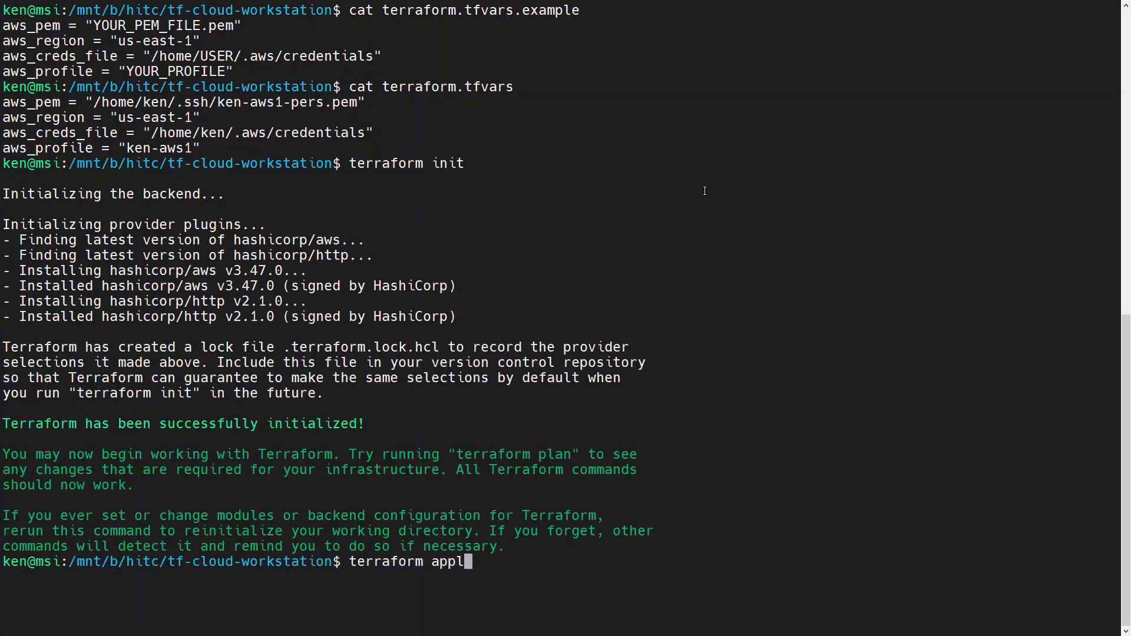
key("Return")
type("yes")
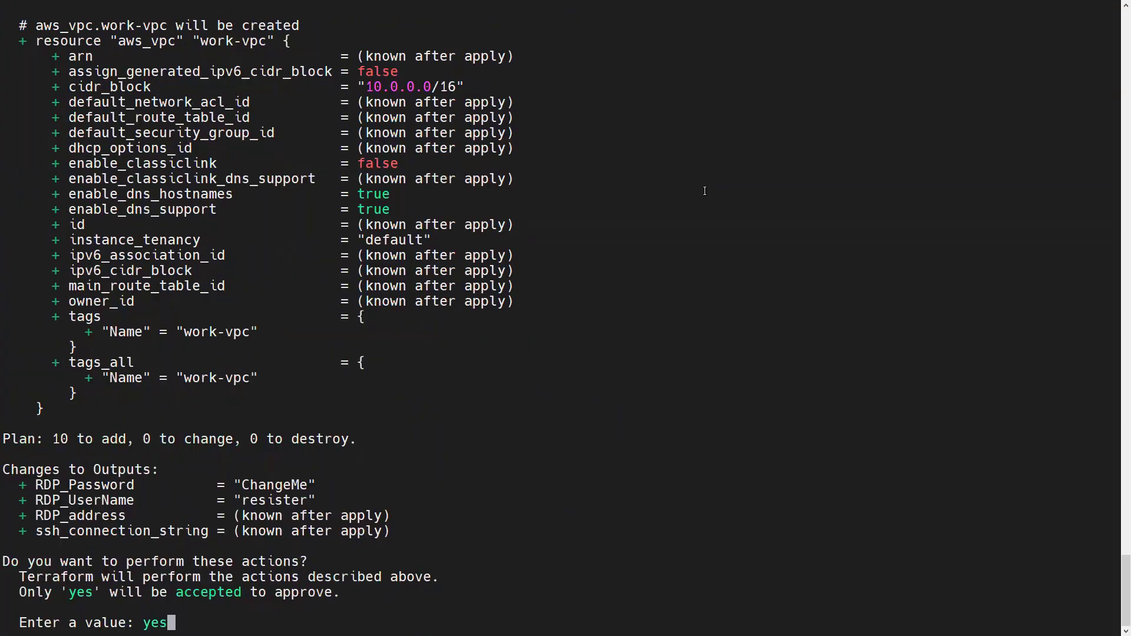
key("Return")
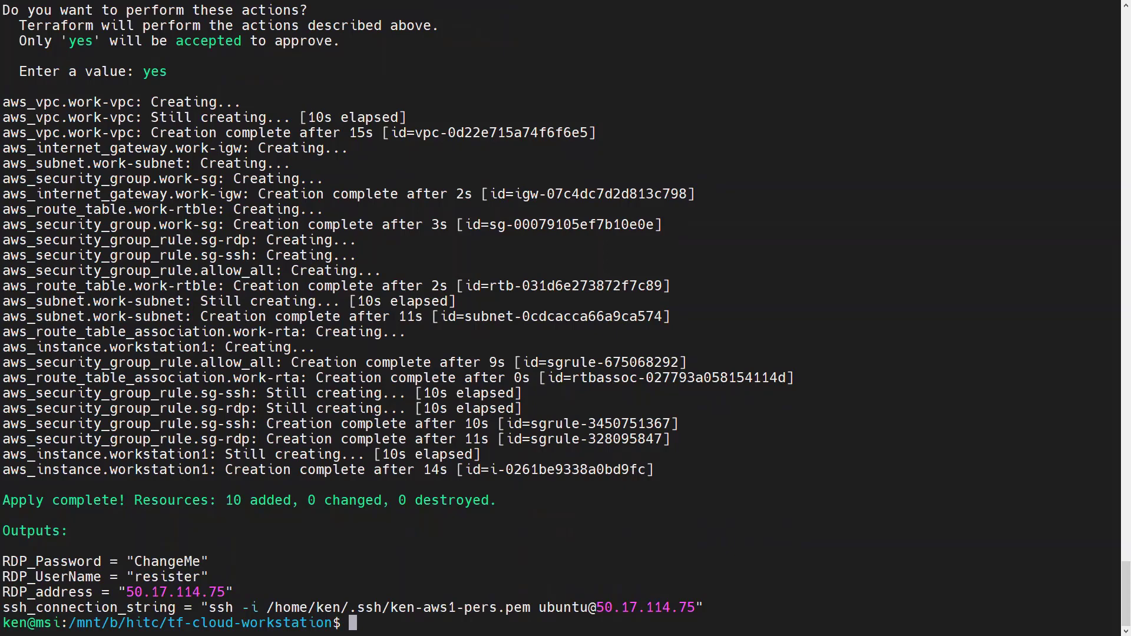
Copy the ssh_connection_string output and paste it at the terminal prompt.
left_click_drag(208, 608, 695, 607)
right_click(610, 612)
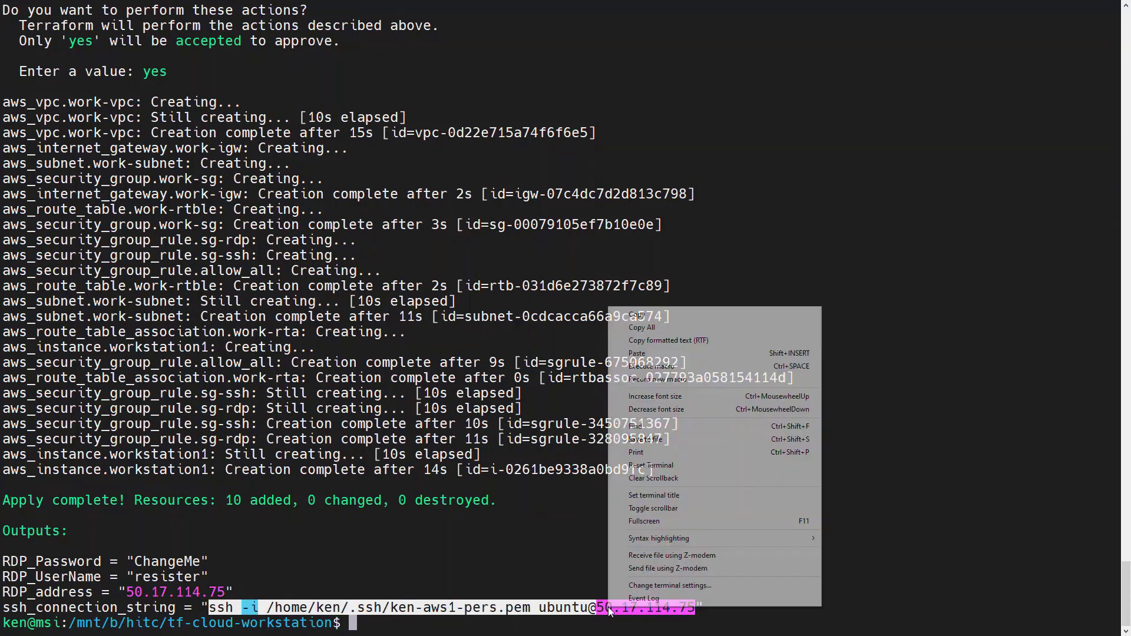
left_click(630, 317)
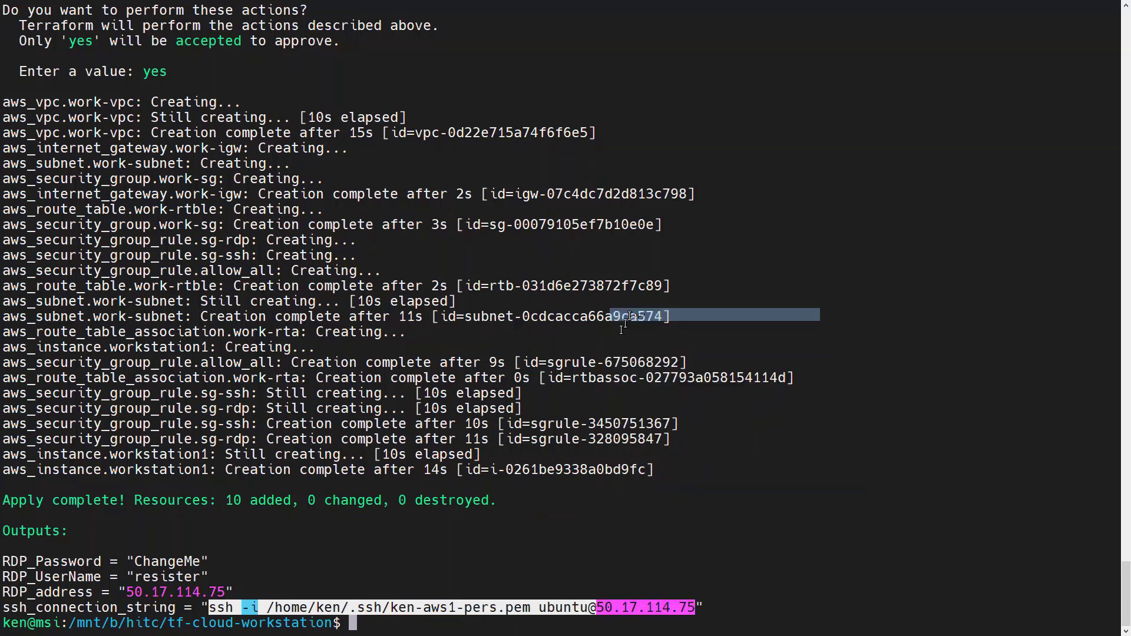
left_click(627, 508)
right_click(631, 508)
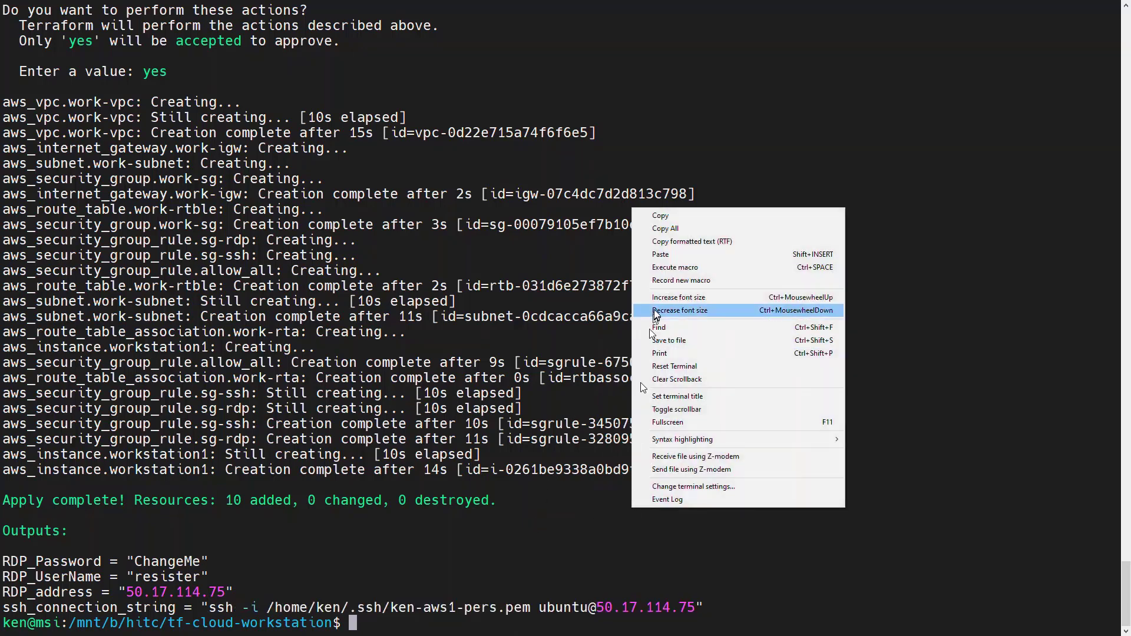
left_click(655, 255)
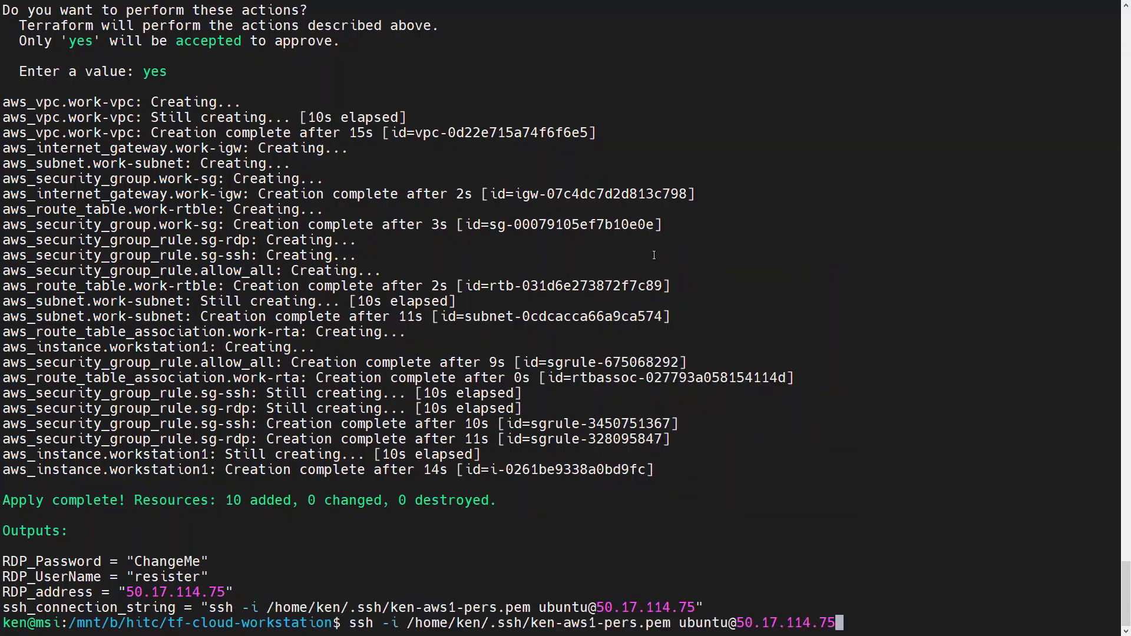
SSH into the instance, accepting the host key, and tail -f /tmp/first-boot.log.
key("Return")
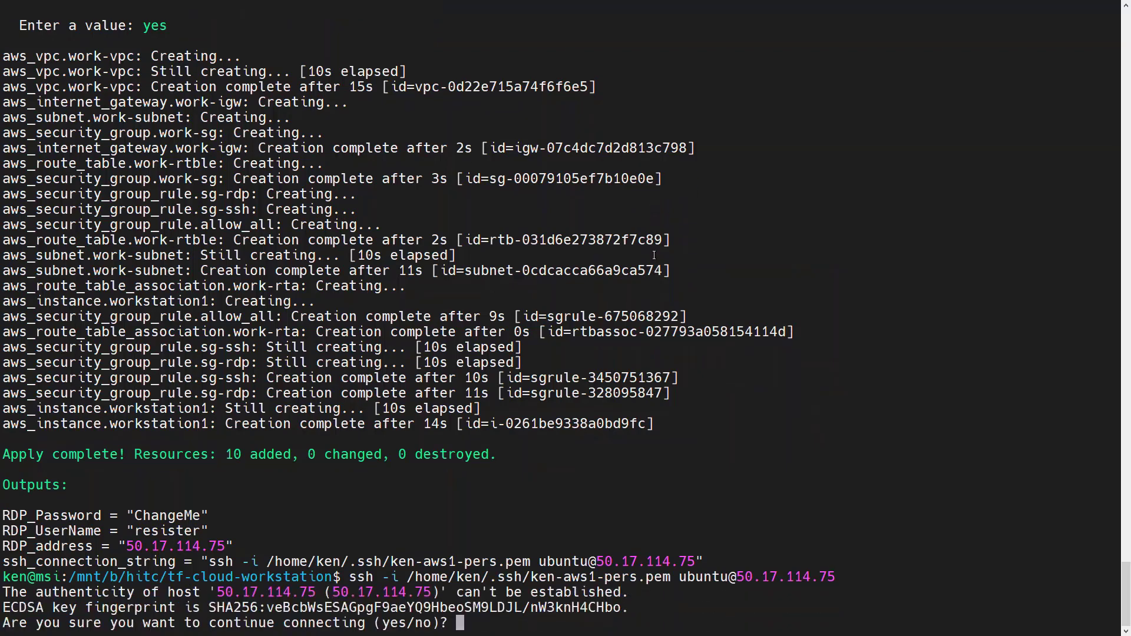
type("yes")
key("Return")
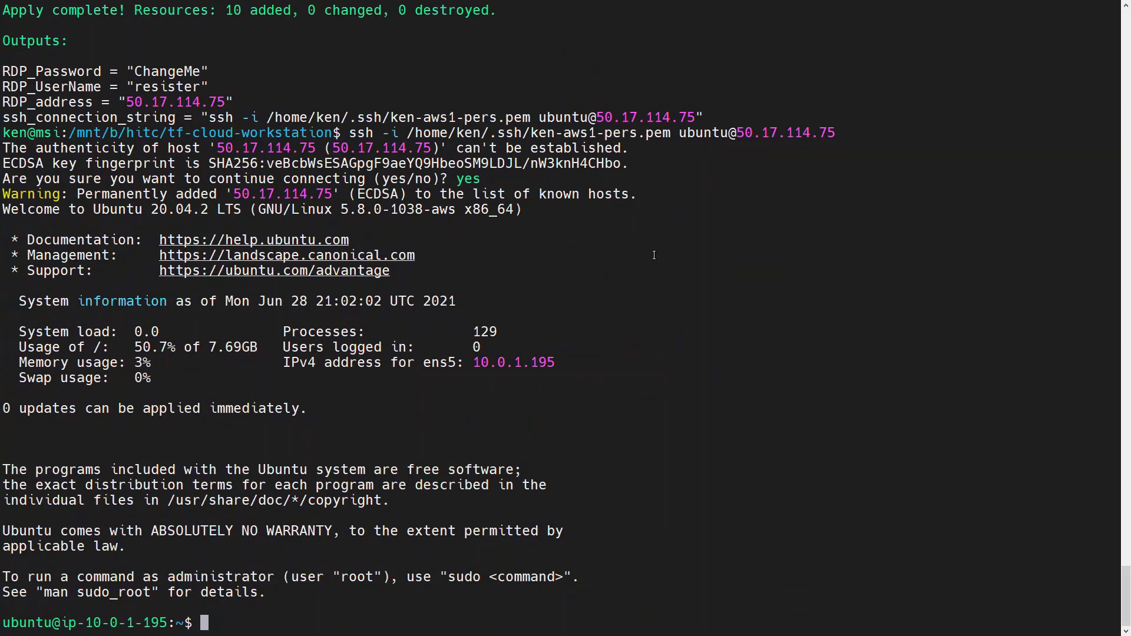
type("tail -f /tmp/first-boot.log")
key("Return")
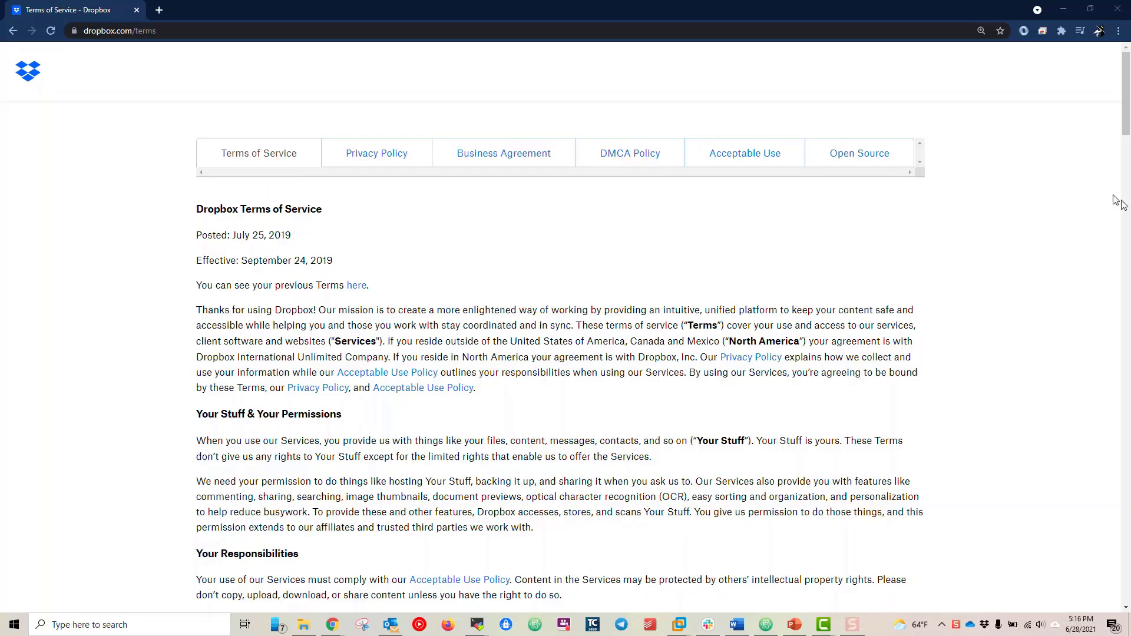
Open Dropbox's Acceptable Use Policy from the Terms of Service page.
mouse_move(1126, 122)
left_mouse_down()
mouse_move(1126, 570)
mouse_move(1127, 109)
left_mouse_up()
left_click(762, 151)
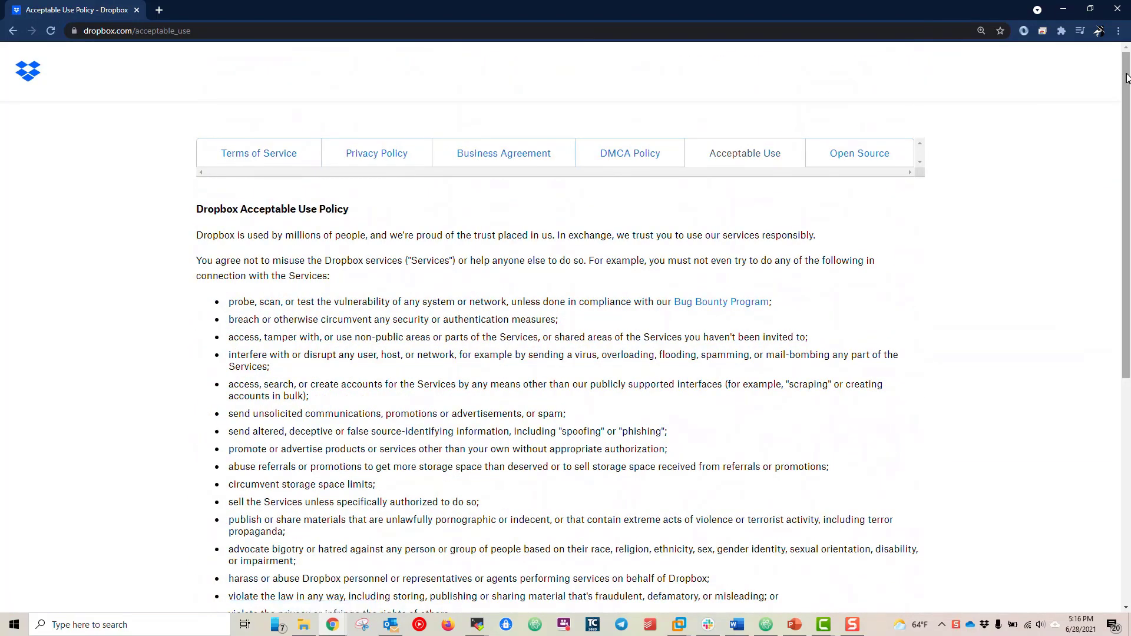
left_click_drag(1127, 74, 1128, 121)
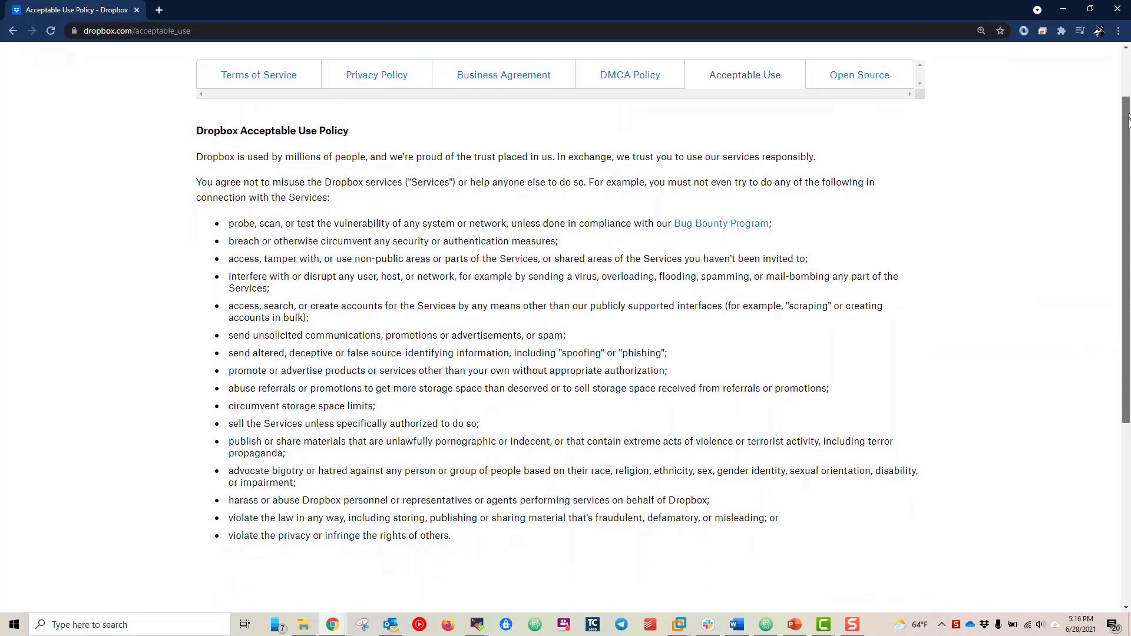
Follow the Bug Bounty Program link to Dropbox's HackerOne policy page.
mouse_move(1127, 120)
left_mouse_down()
mouse_move(1127, 182)
mouse_move(1127, 127)
left_mouse_up()
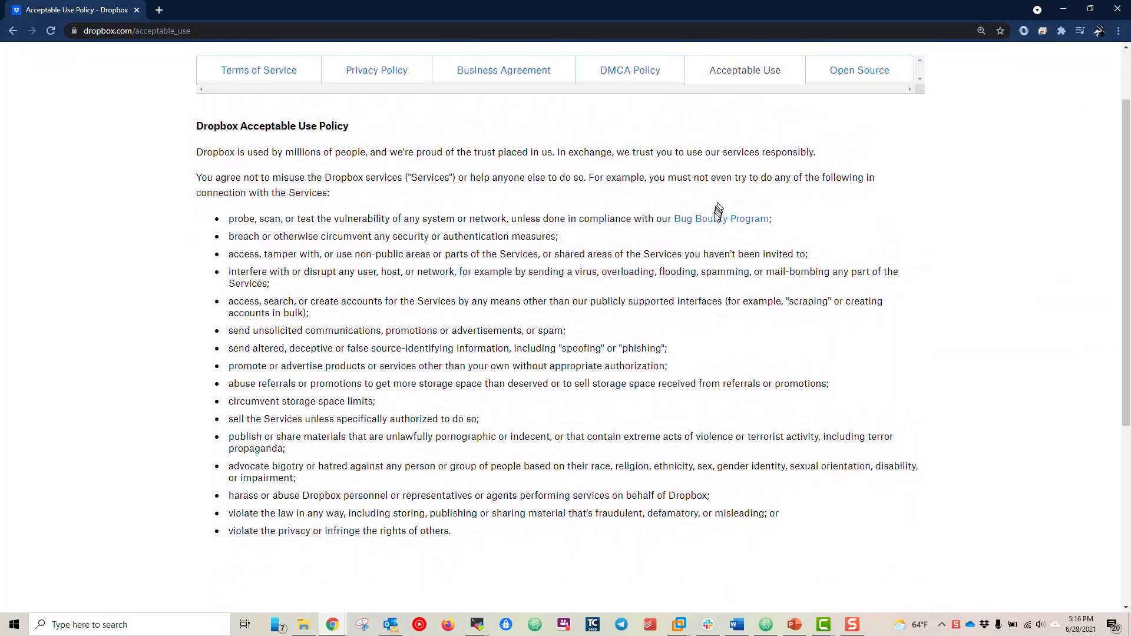
left_click(720, 212)
mouse_move(1127, 112)
left_mouse_down()
mouse_move(1126, 467)
mouse_move(1127, 112)
left_mouse_up()
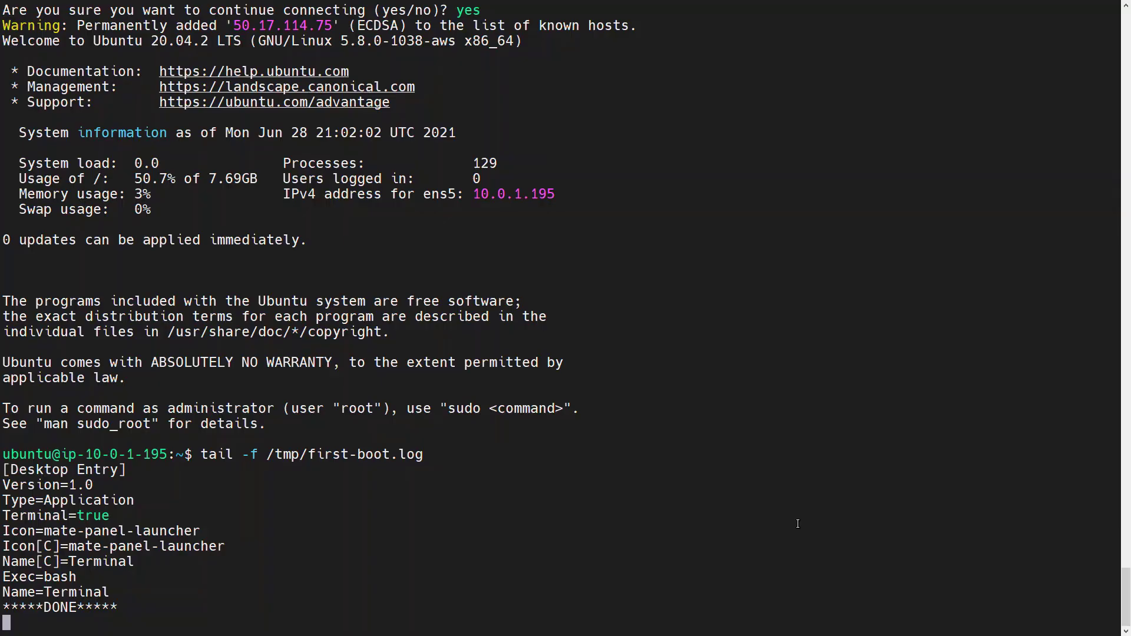
Stop the log tail and install default-jre with the pasted apt command.
key("ctrl+c")
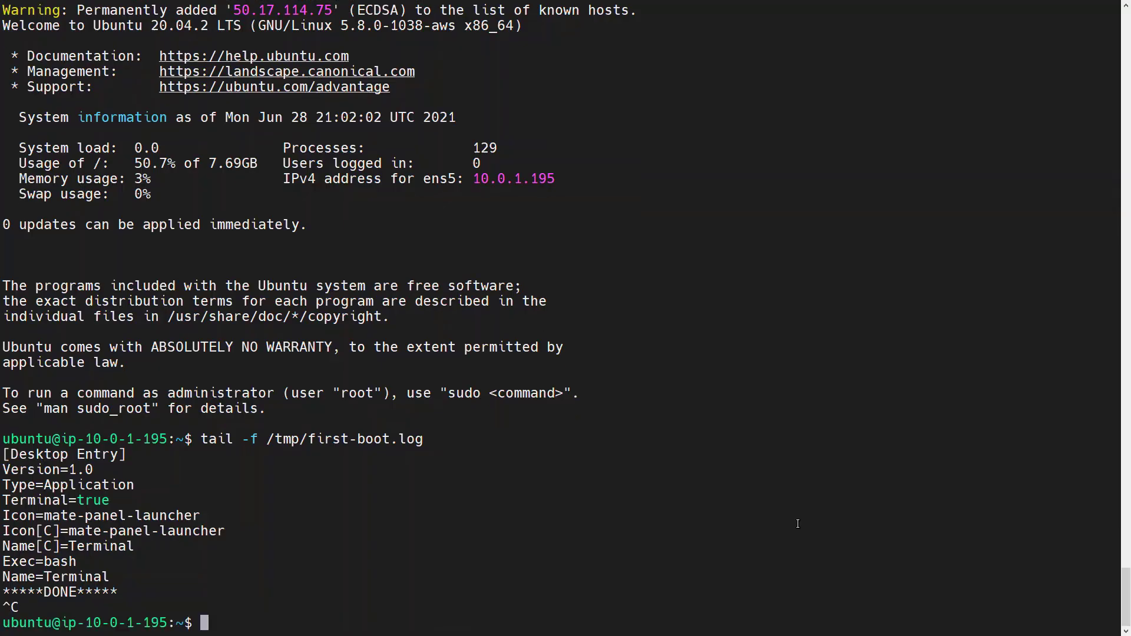
right_click(819, 485)
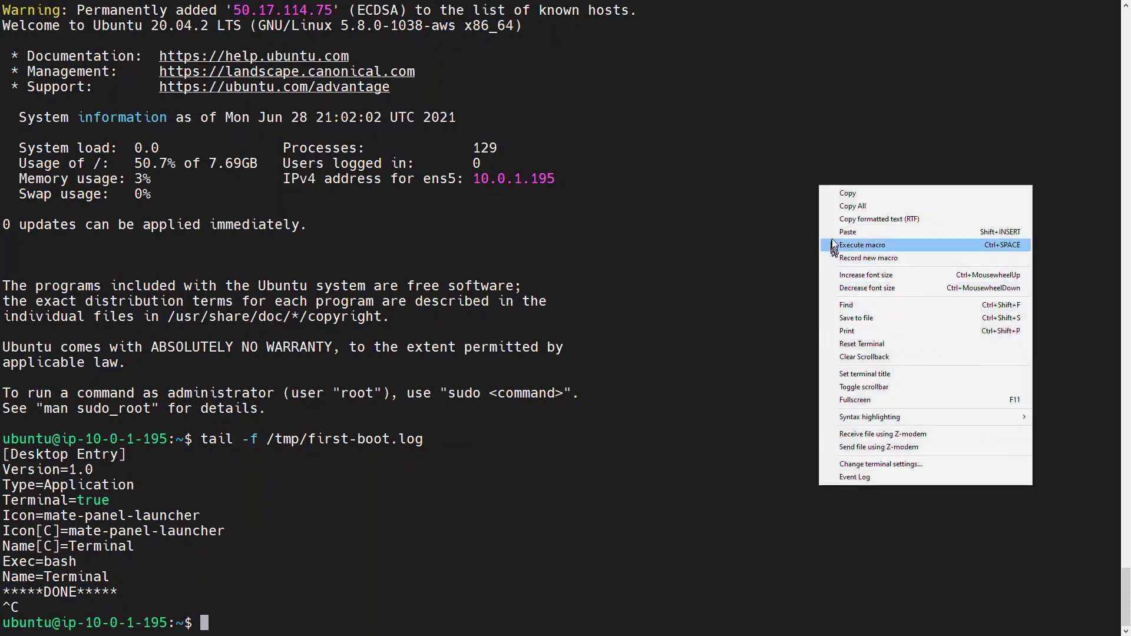
left_click(832, 233)
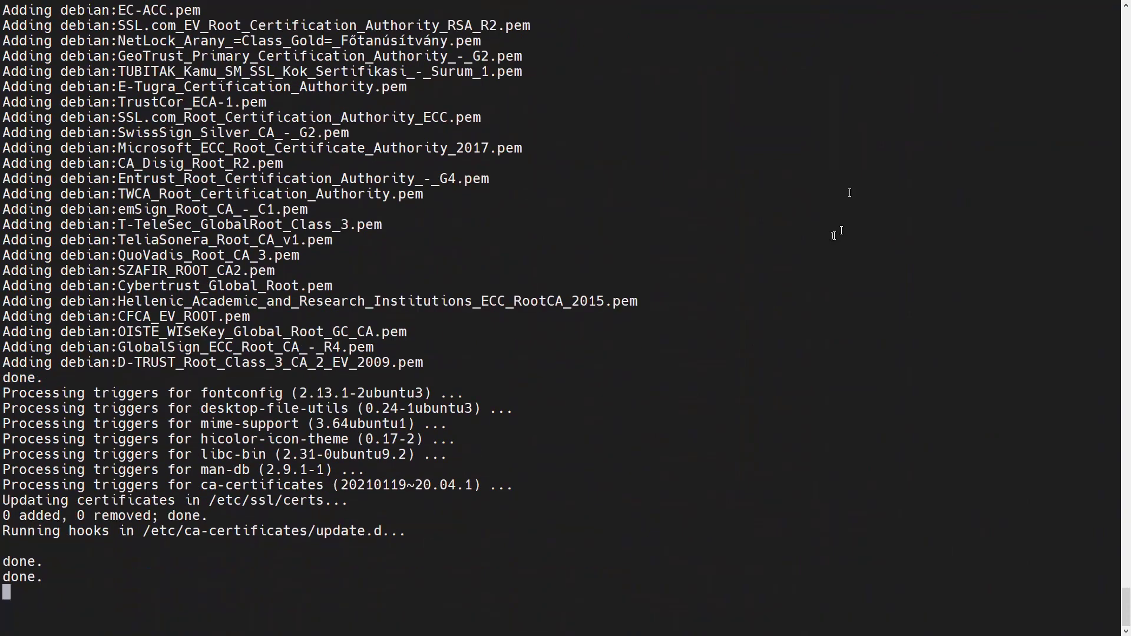
Download the ZAP 2.10.0 installer into /tmp and run sudo bash ZAP_2_10_0_unix.sh.
type("cd /tmp")
key("Return")
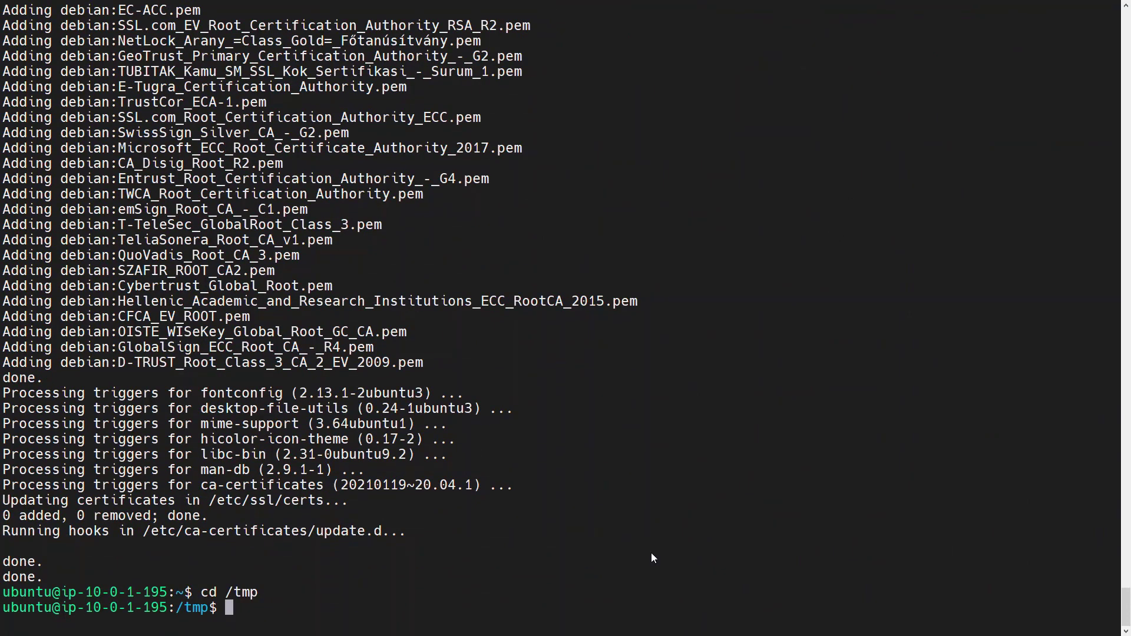
right_click(652, 552)
left_click(663, 305)
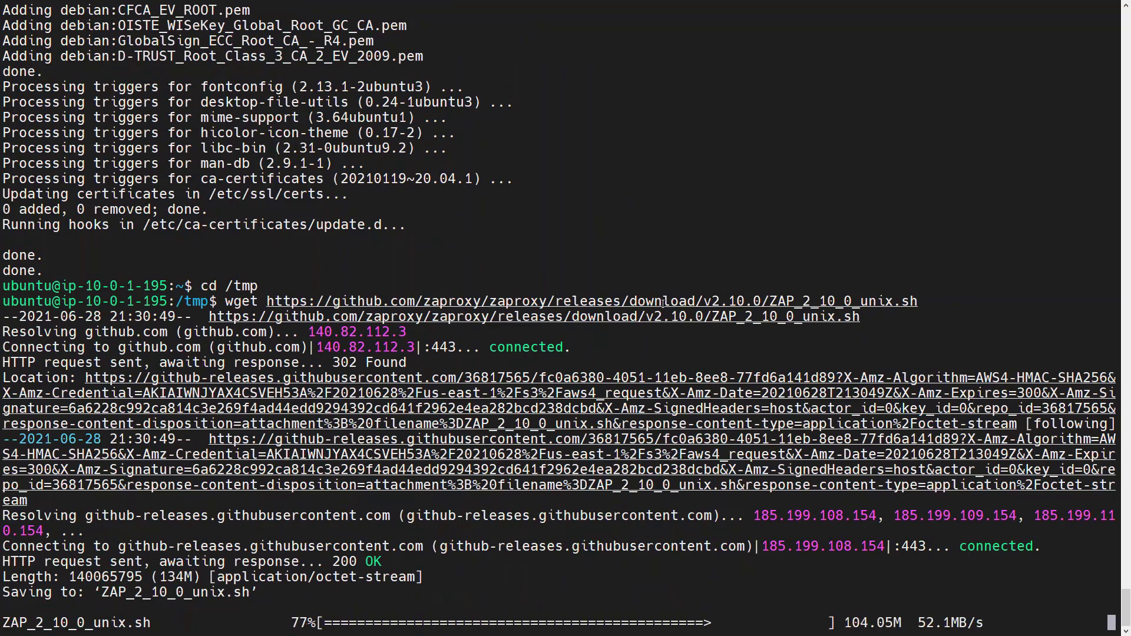
type("sudo bash ZAP_2_10_0_unix.sh")
key("Return")
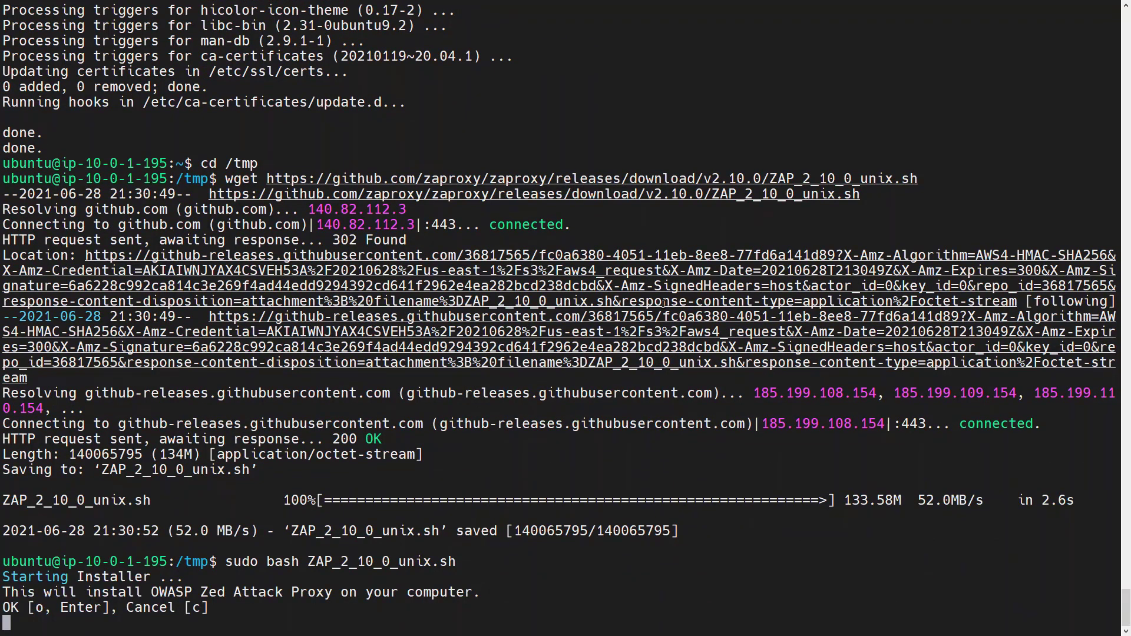
Page through the ZAP licence and accept it with 1.
key("Return")
key("Return")
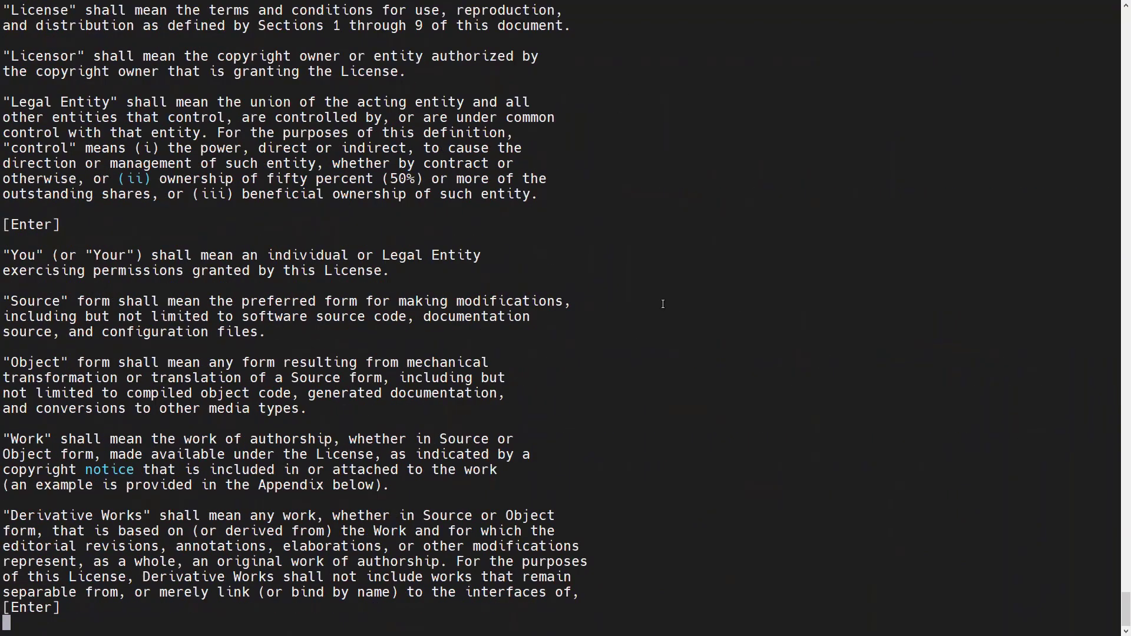
key("Return")
key("Return")
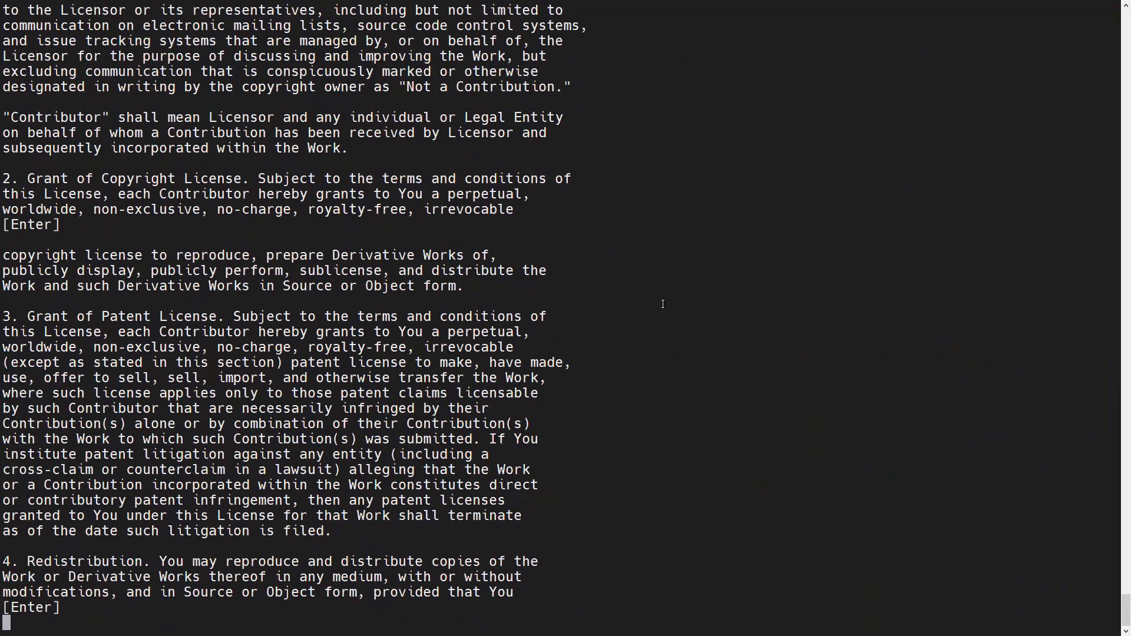
key("Return")
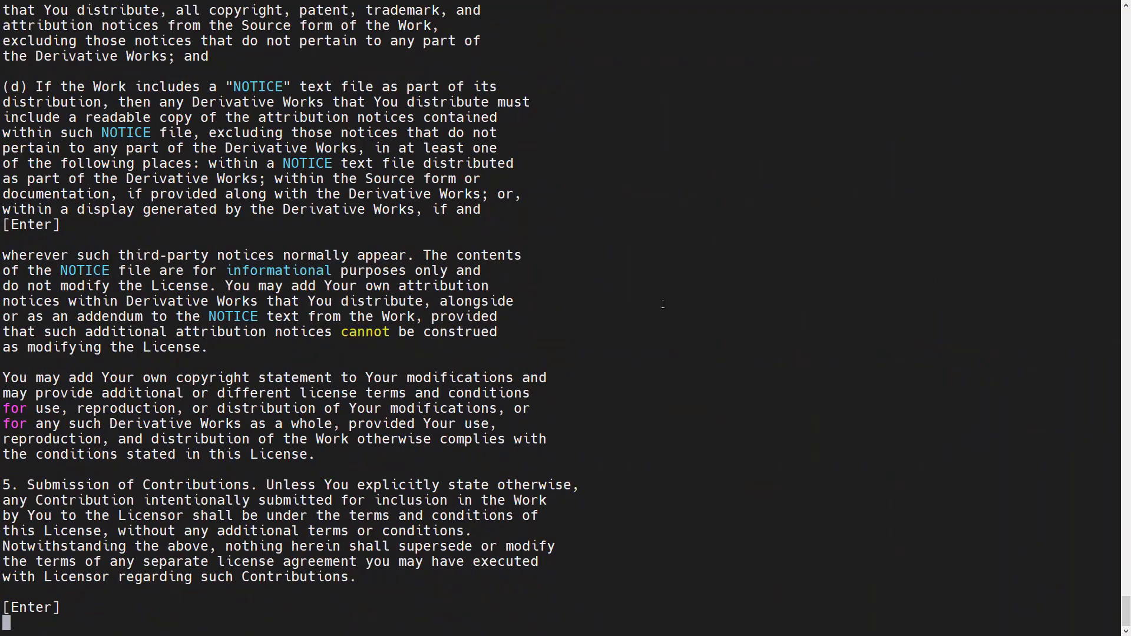
key("Return")
key("Return")
key("Return")
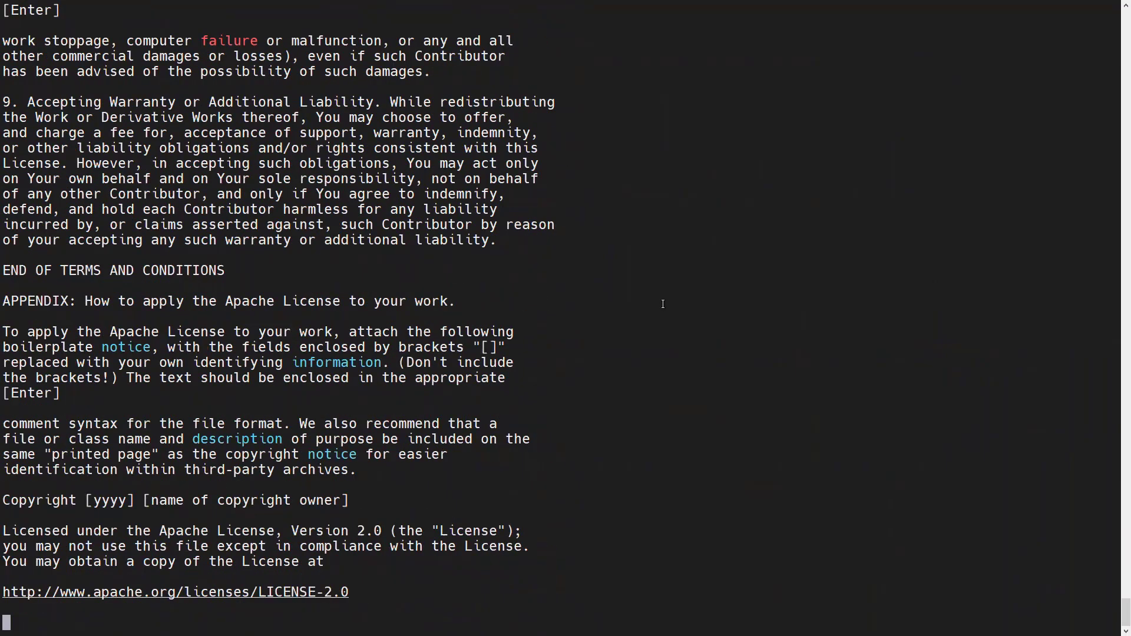
type("1")
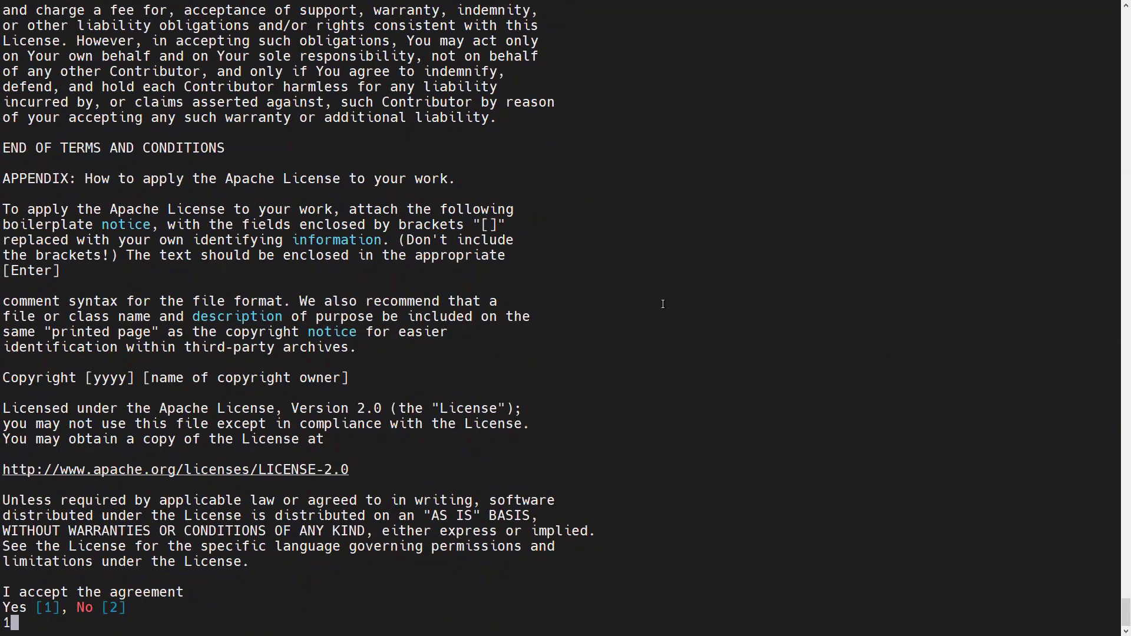
key("Return")
Choose the standard install to /opt/zaproxy, then exit the SSH session.
type("1")
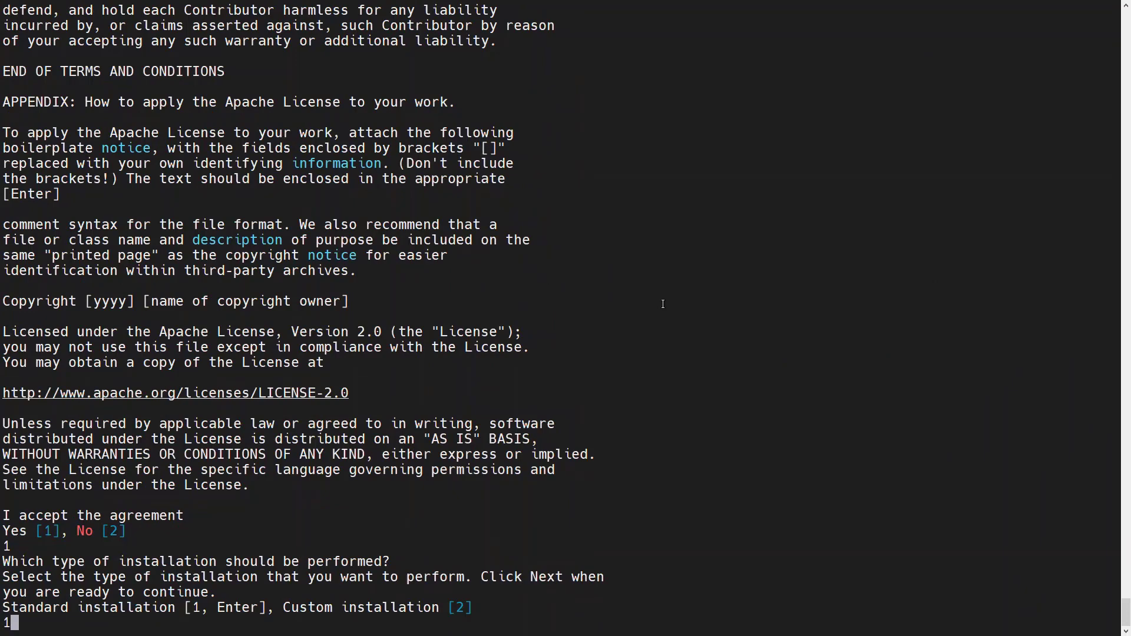
key("Return")
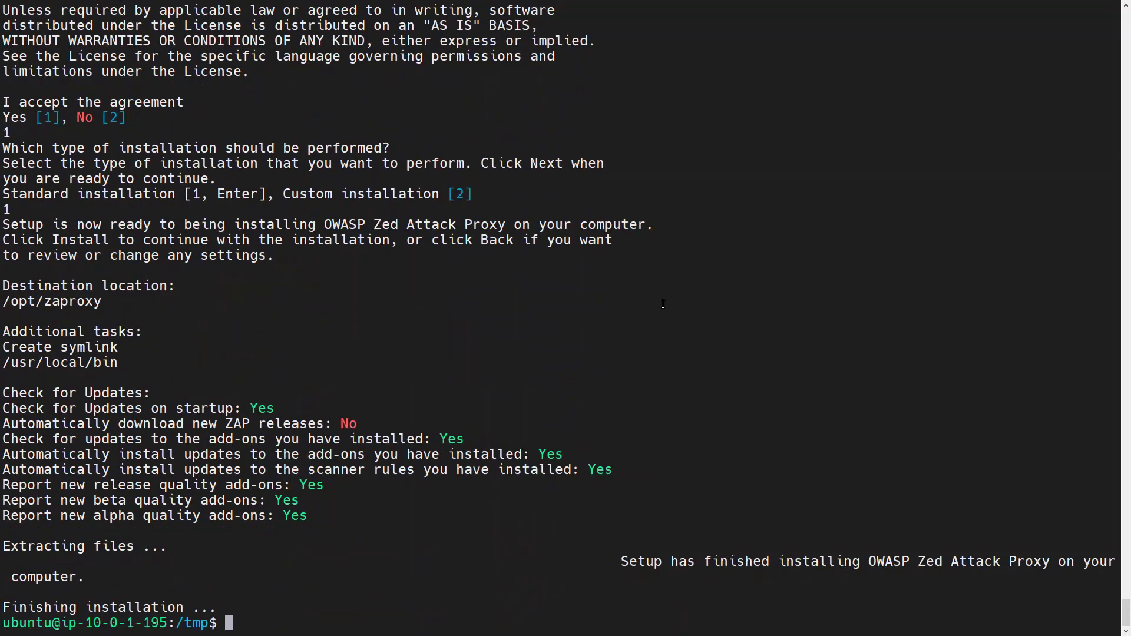
type("exit")
key("Return")
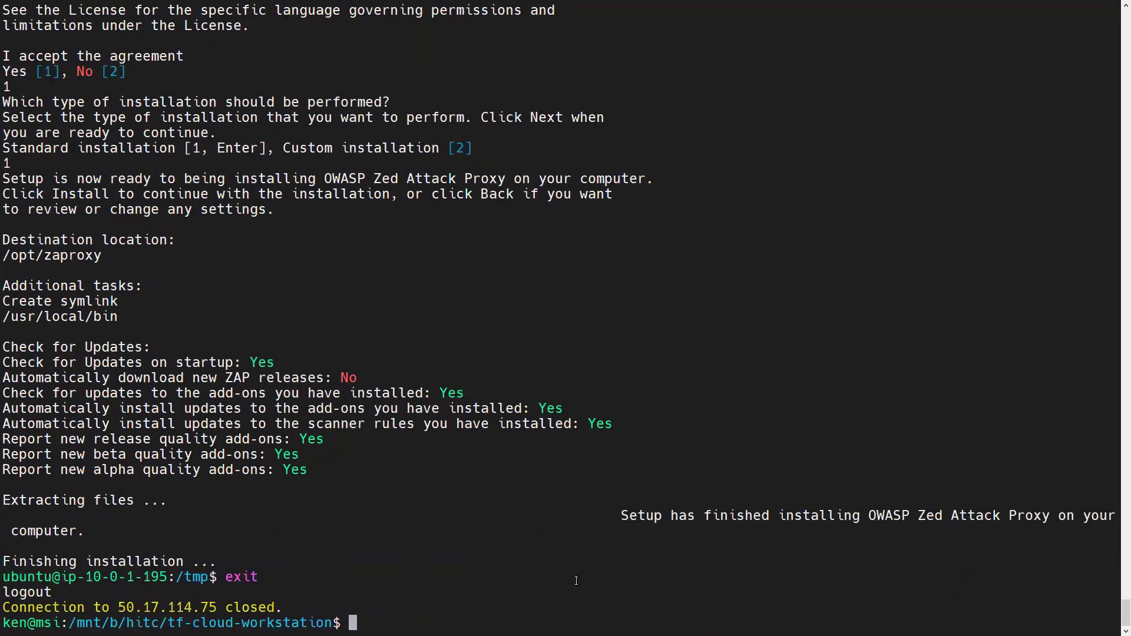
Run terraform output to list the workstation's RDP and SSH connection details.
type("terraform output")
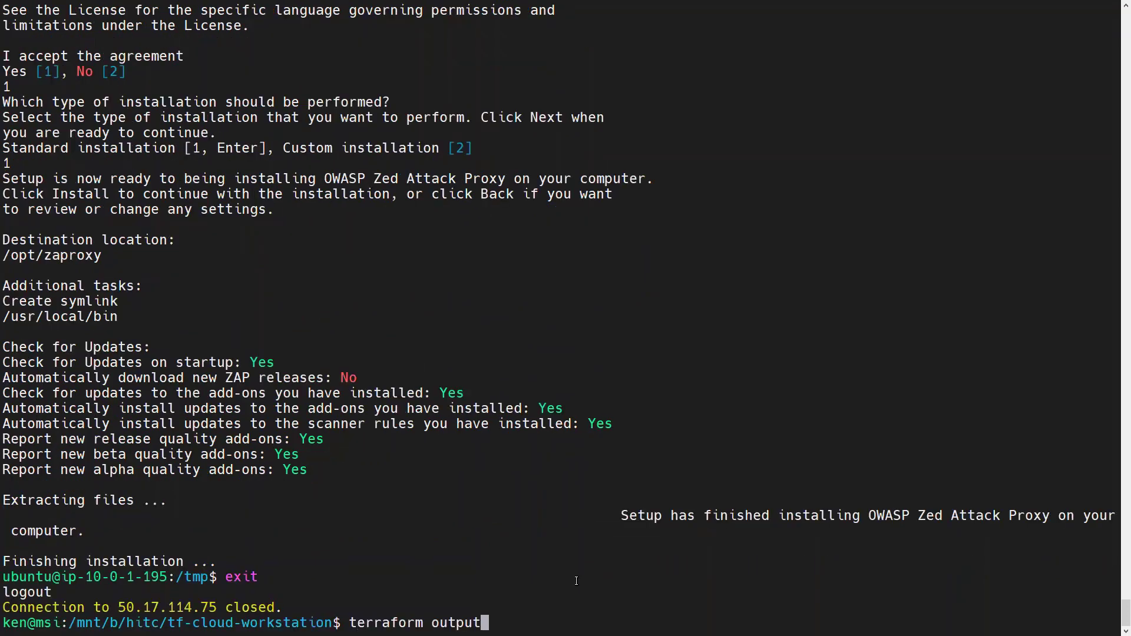
key("Return")
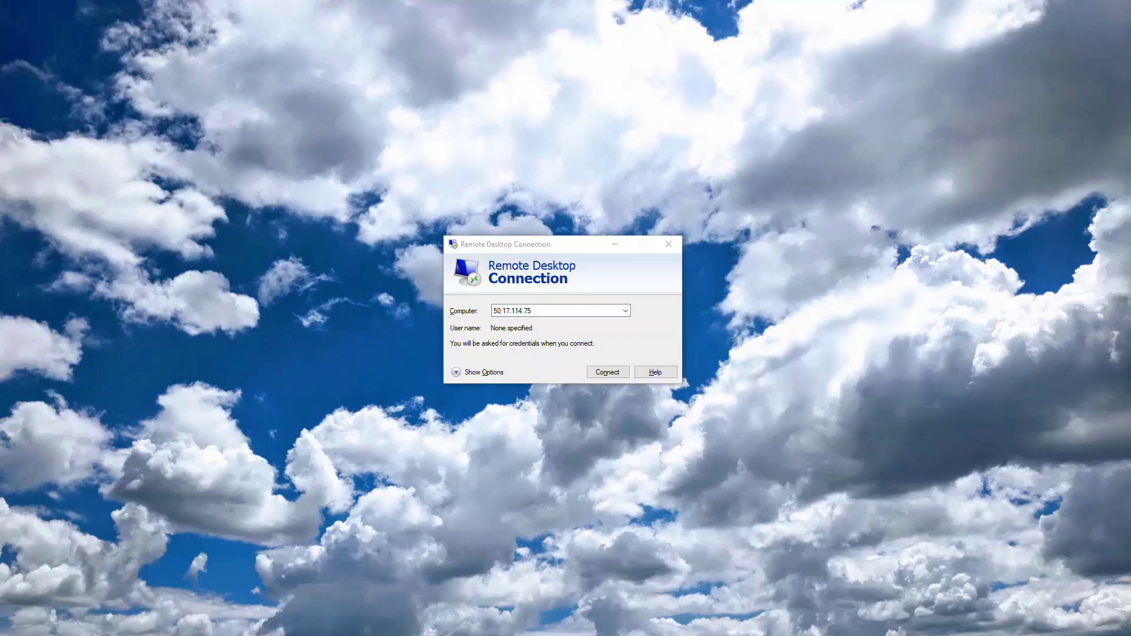
Connect to 50.17.114.75, accept the certificate warning, and log into xrdp with the user's credentials.
left_click(560, 309)
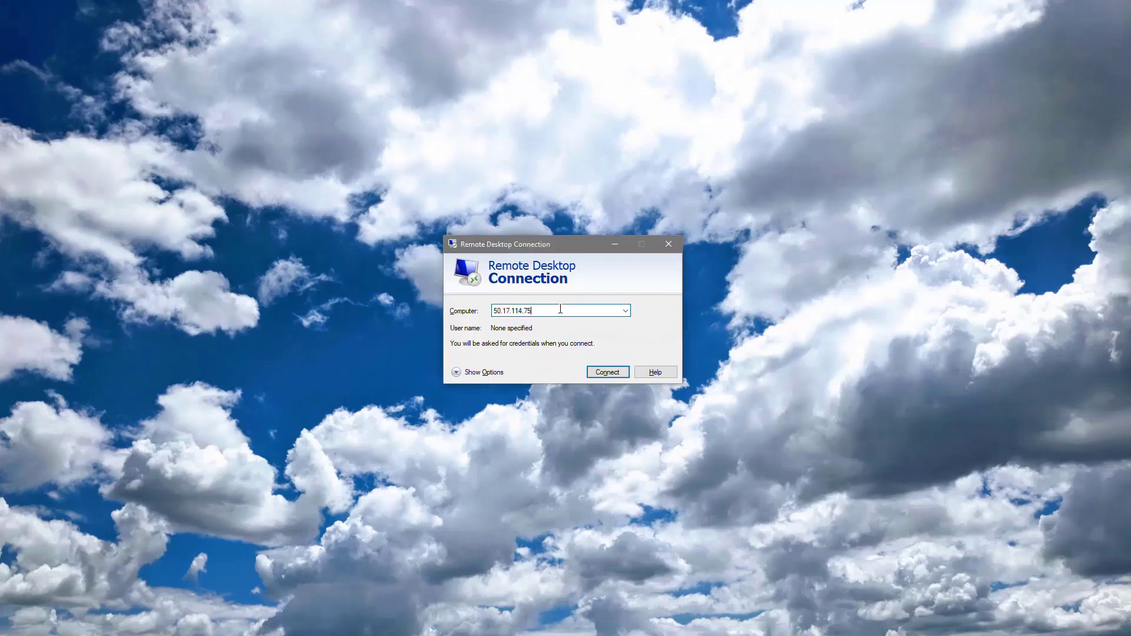
left_click(610, 372)
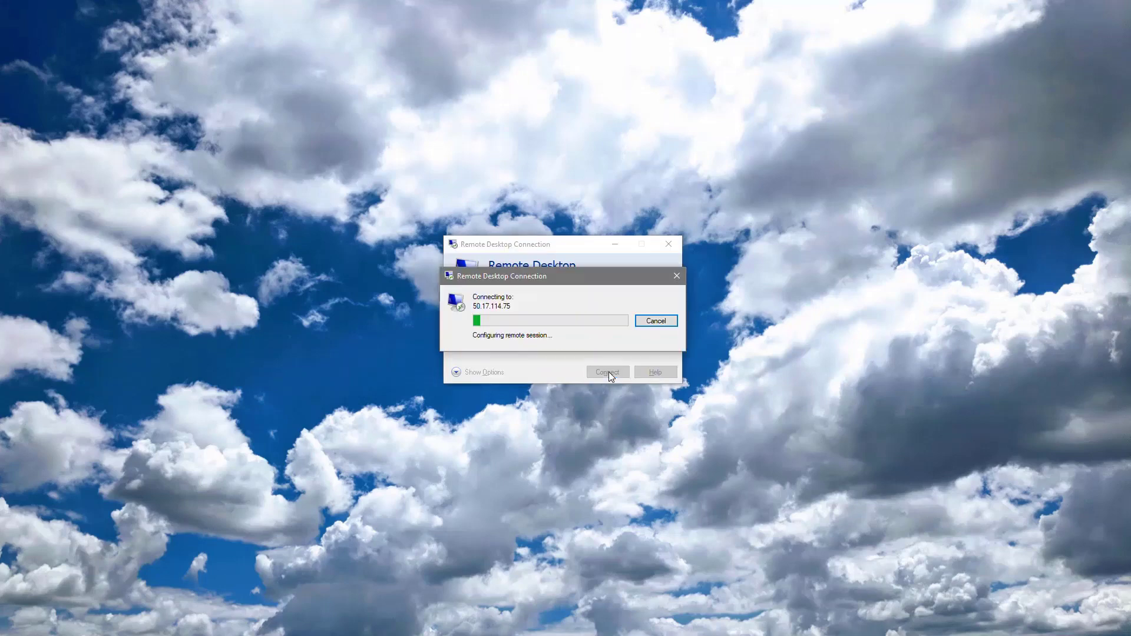
left_click(609, 371)
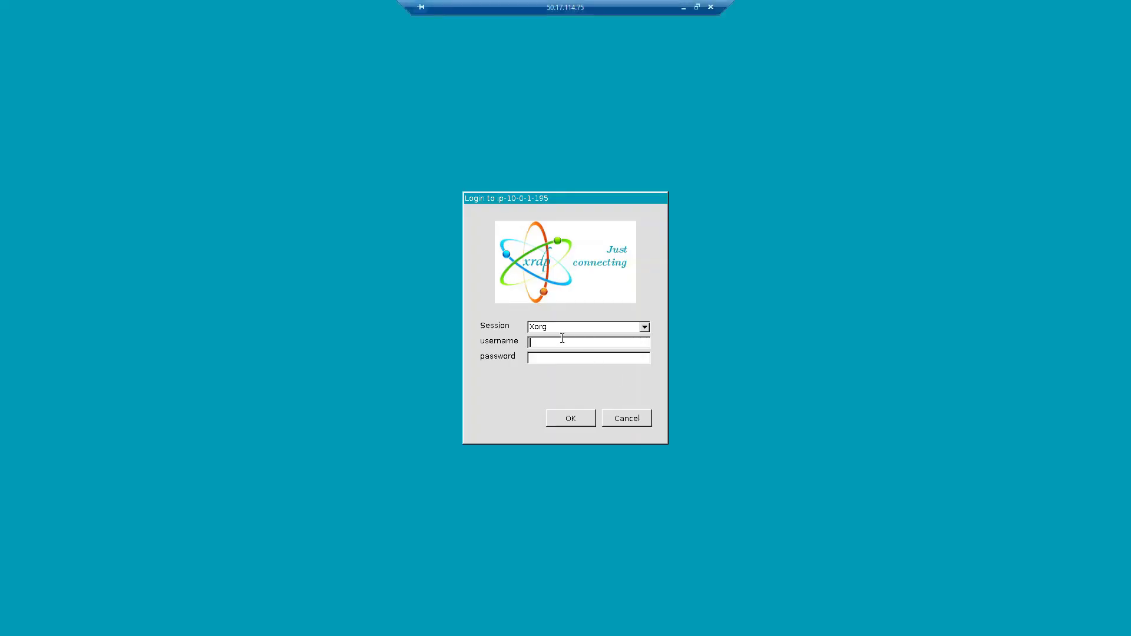
type("resist")
type("or")
type("*******")
key("Return")
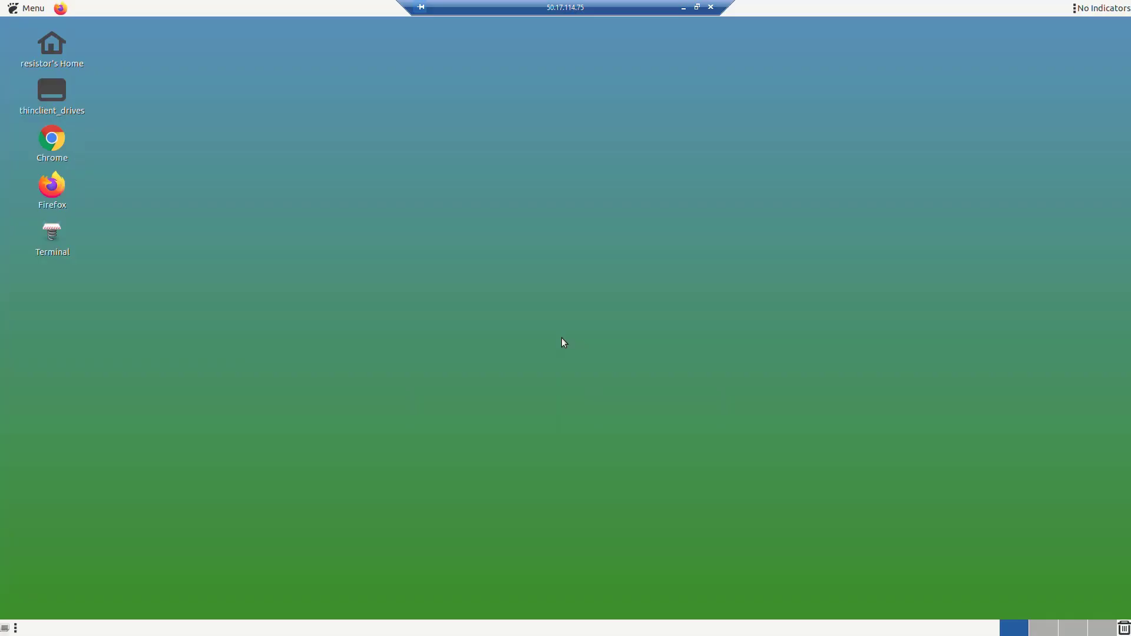
Open a Terminal, change the user's password with passwd, then close the terminal window.
double_click(53, 232)
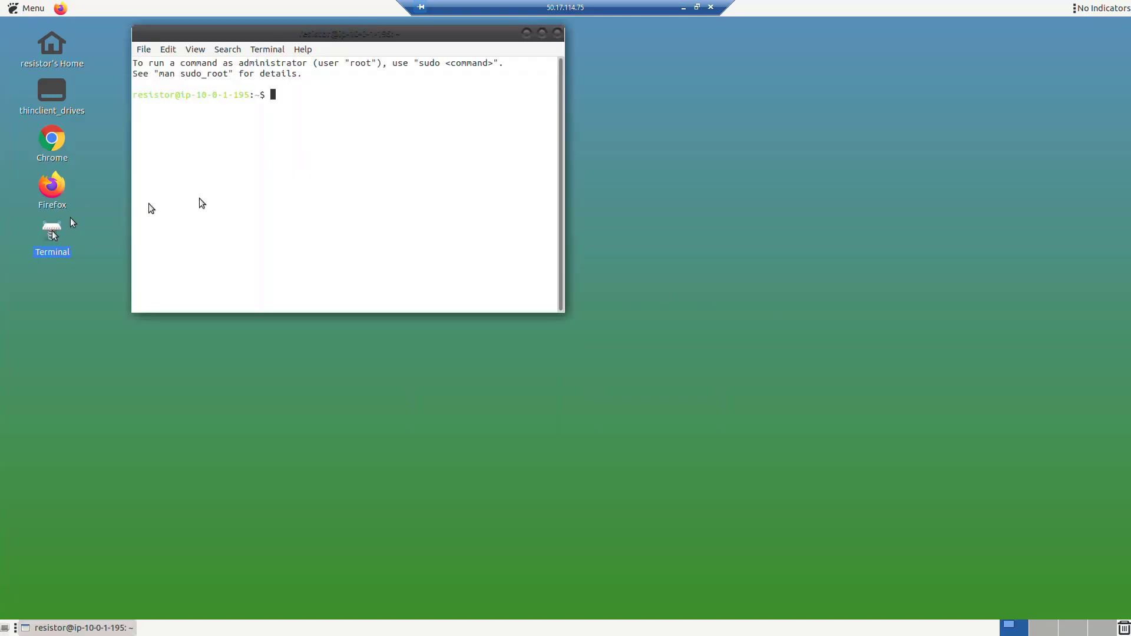
type("passwd")
key("Return")
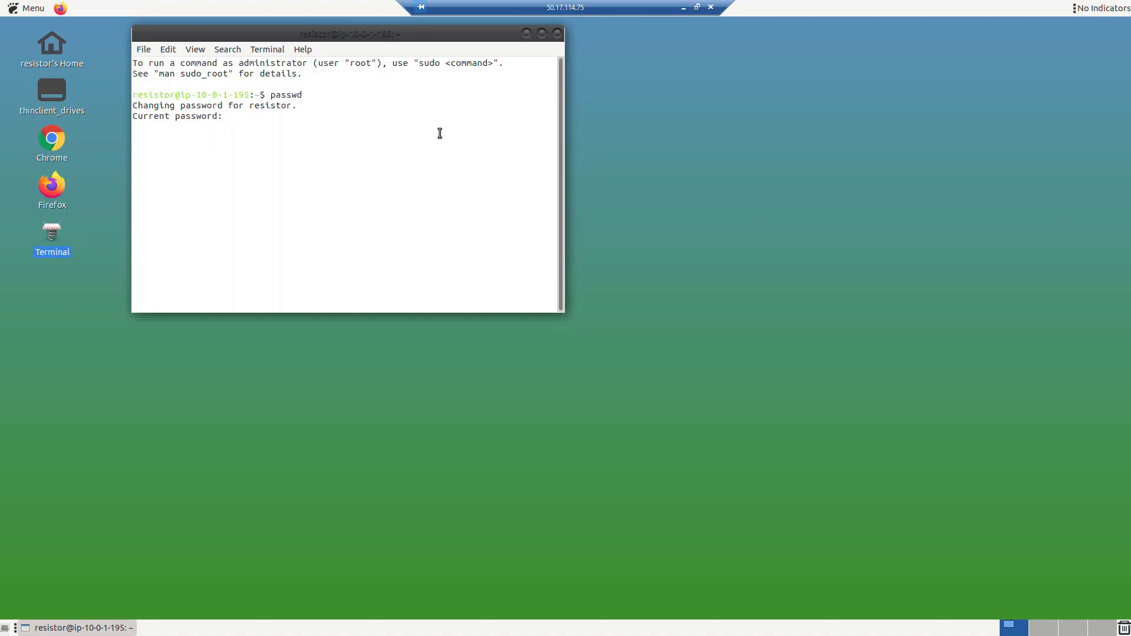
type("********")
key("Return")
type("********")
key("Return")
type("********")
key("Return")
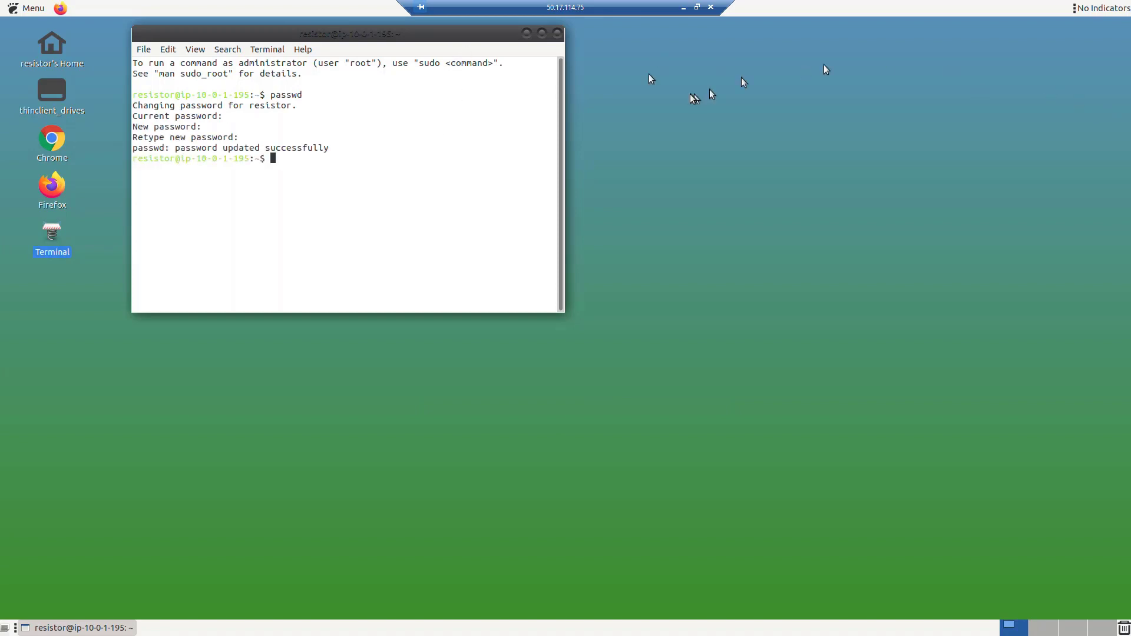
left_click(559, 33)
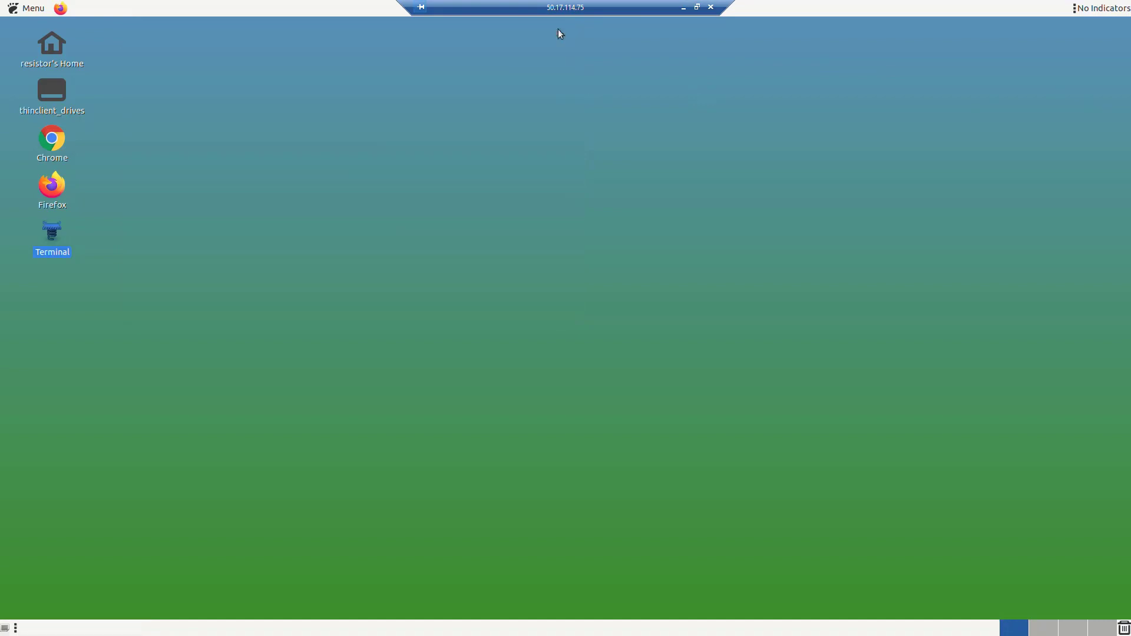
Launch Firefox on the remote desktop, decline its import and theme prompts, then close it.
left_click(54, 187)
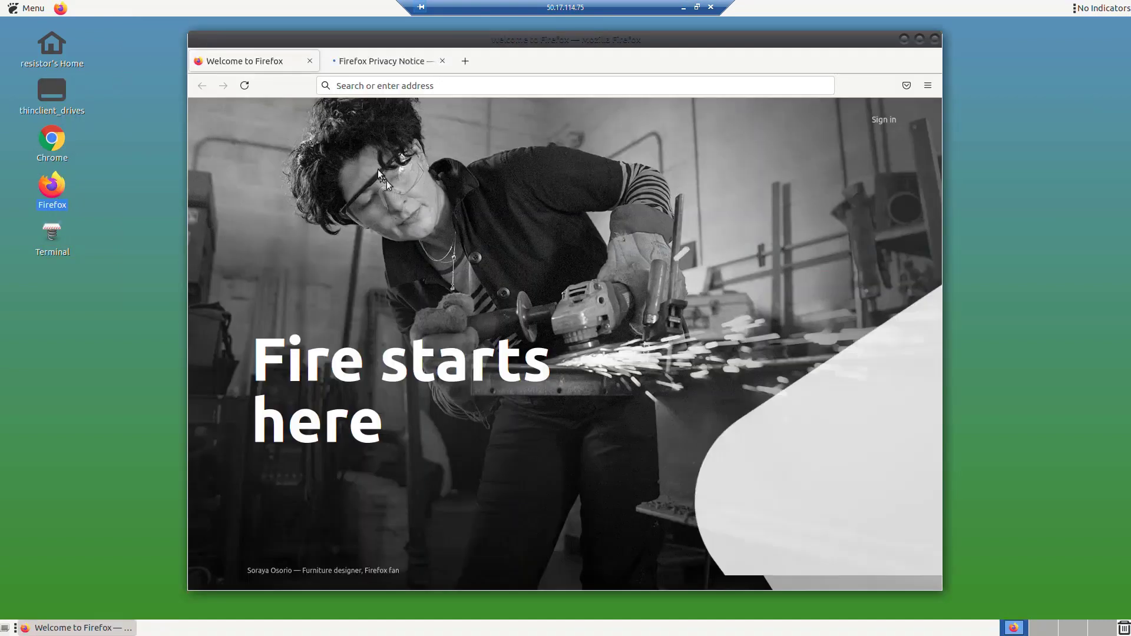
left_click(806, 512)
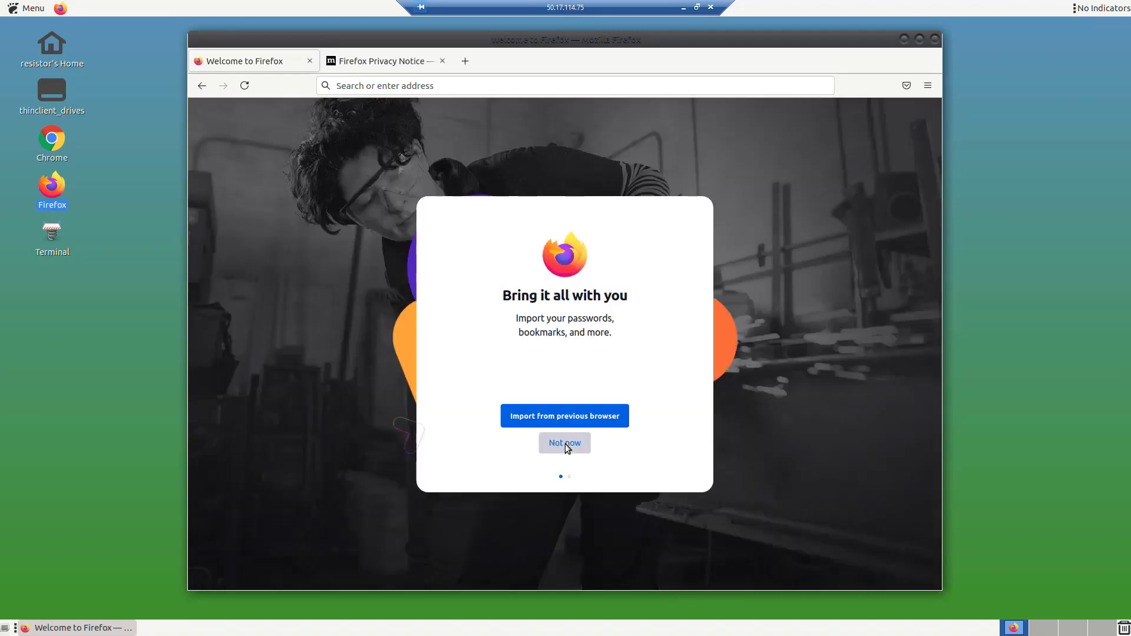
left_click(564, 443)
left_click(563, 443)
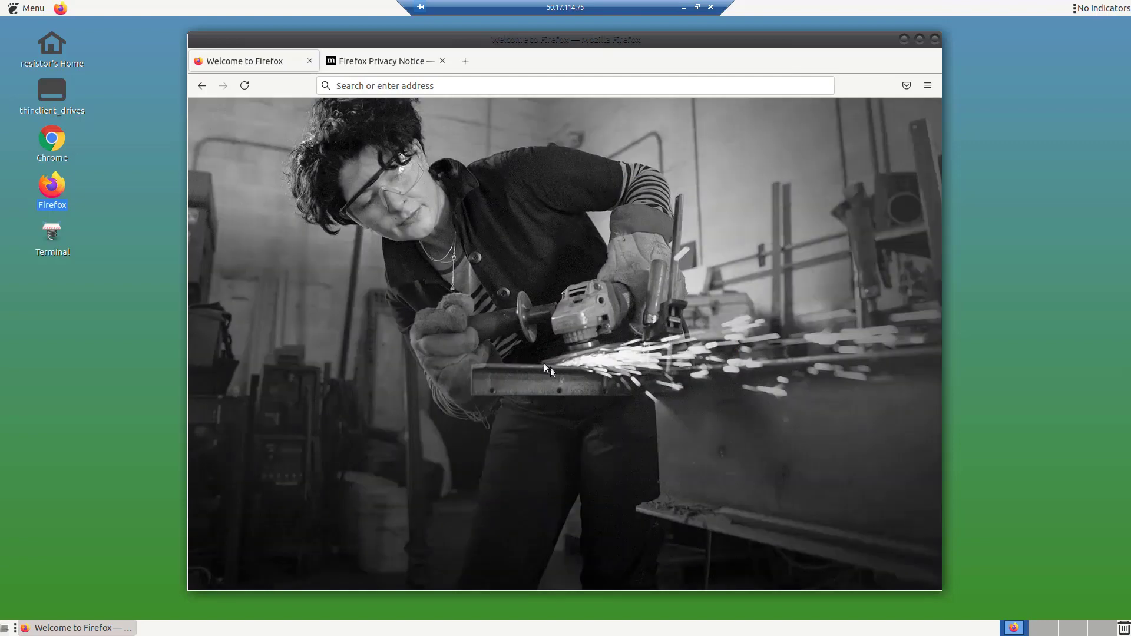
left_click(442, 61)
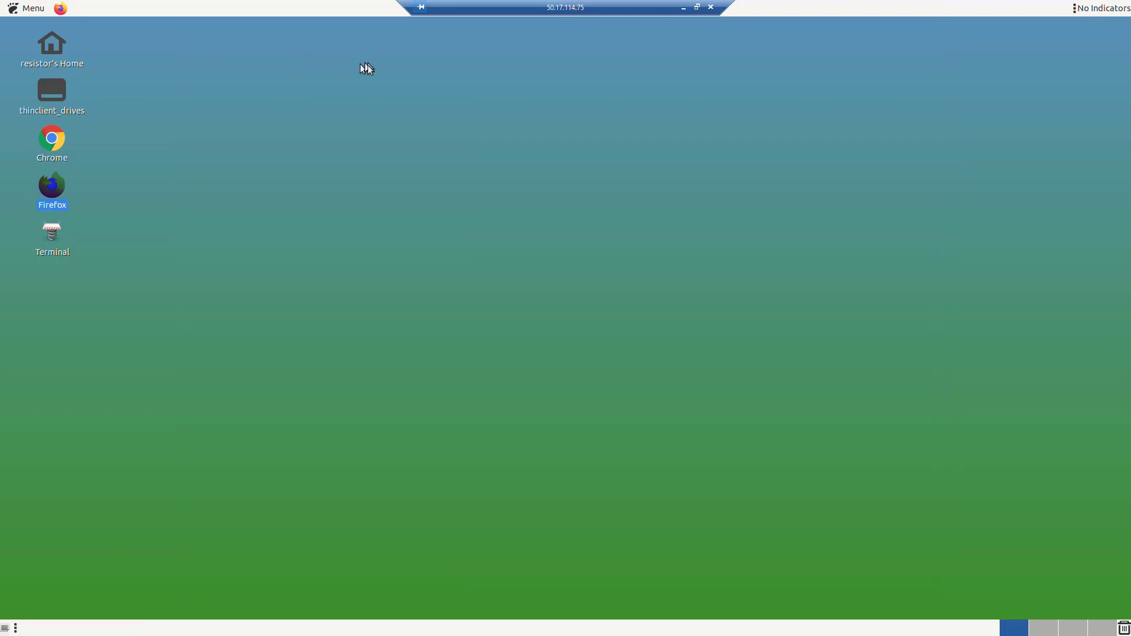
Launch OWASP ZAP from the menu search 'zap' with an unpersisted session, window maximized.
left_click(27, 11)
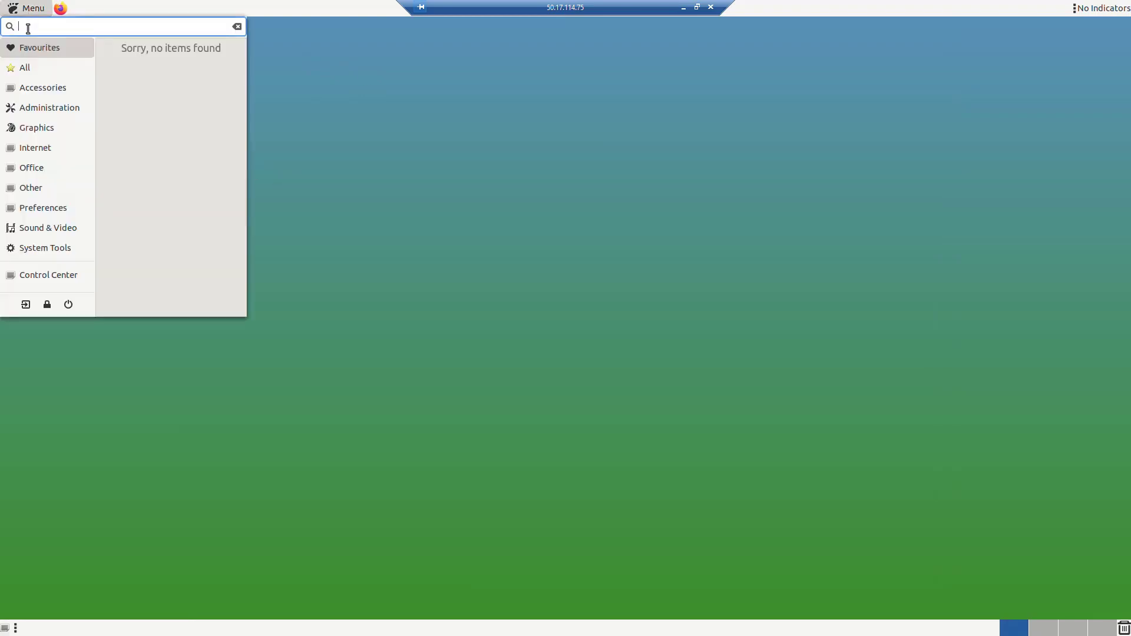
type("zap")
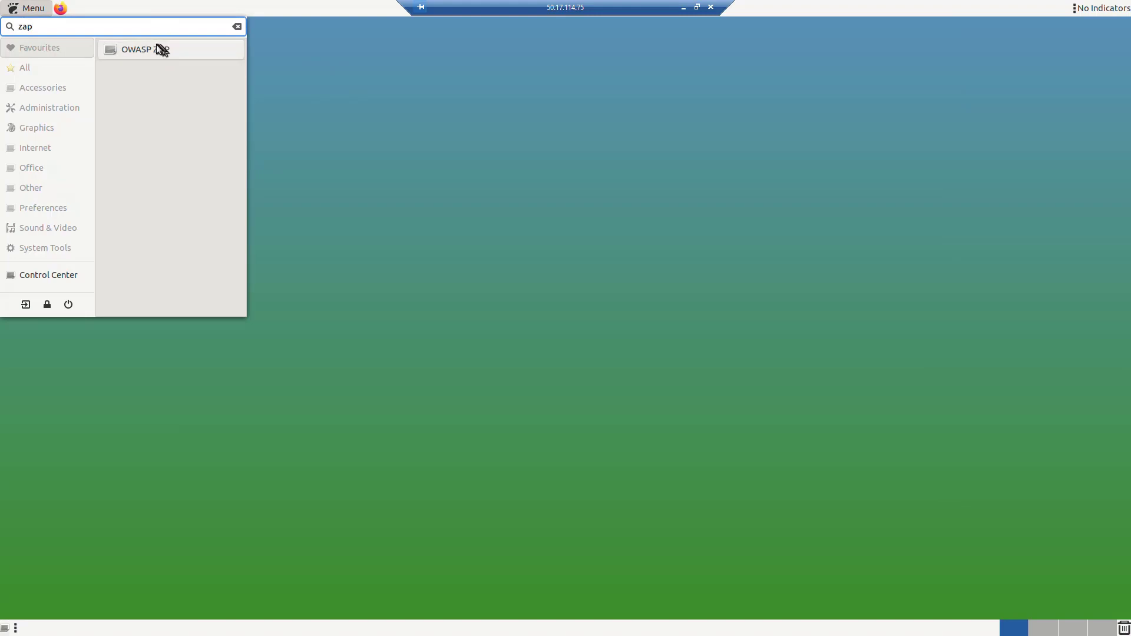
left_click(157, 49)
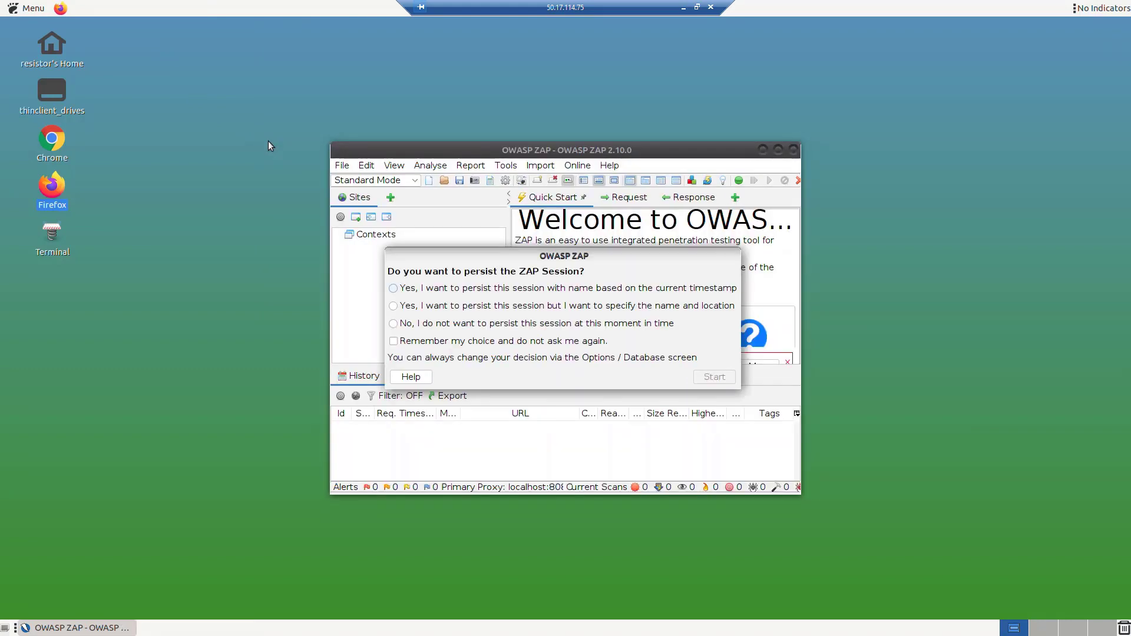
left_click(393, 323)
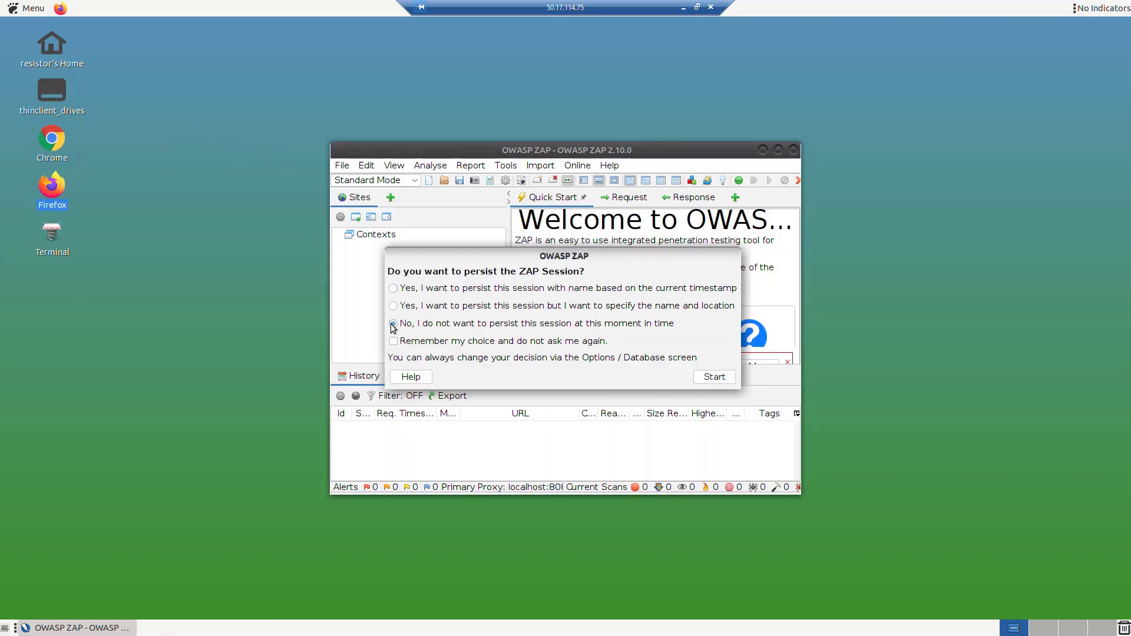
left_click(708, 377)
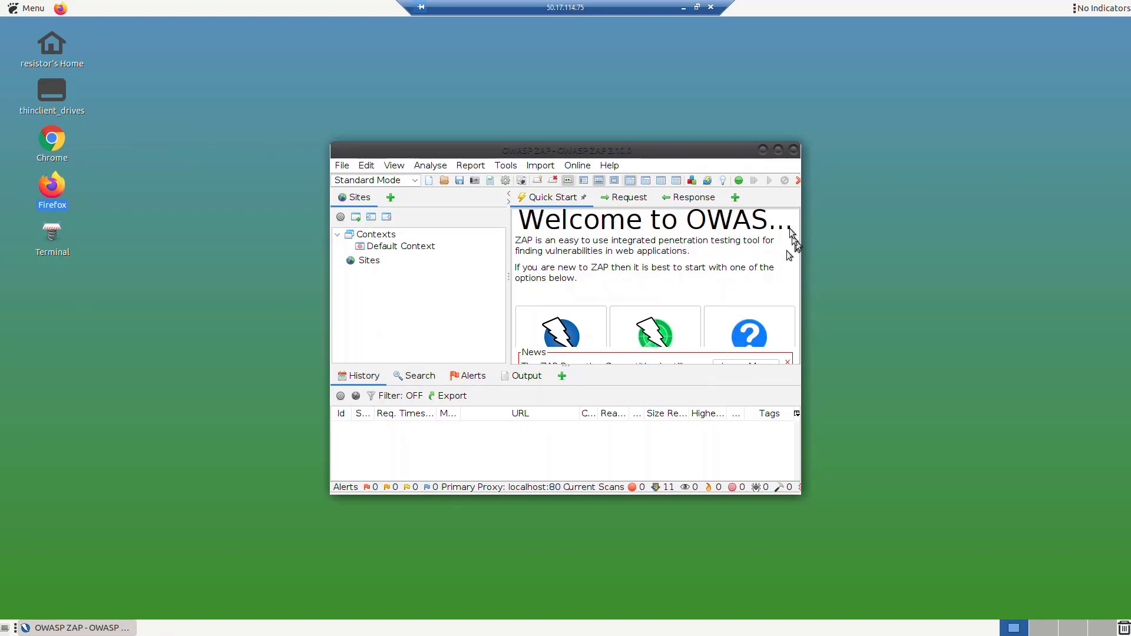
double_click(776, 150)
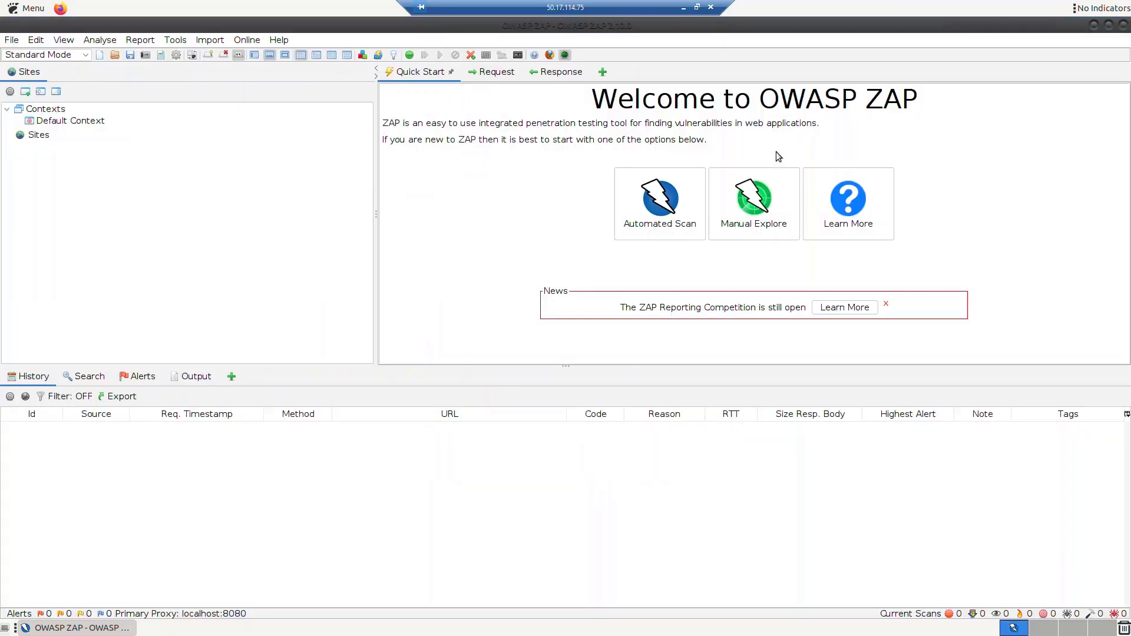
left_click(756, 200)
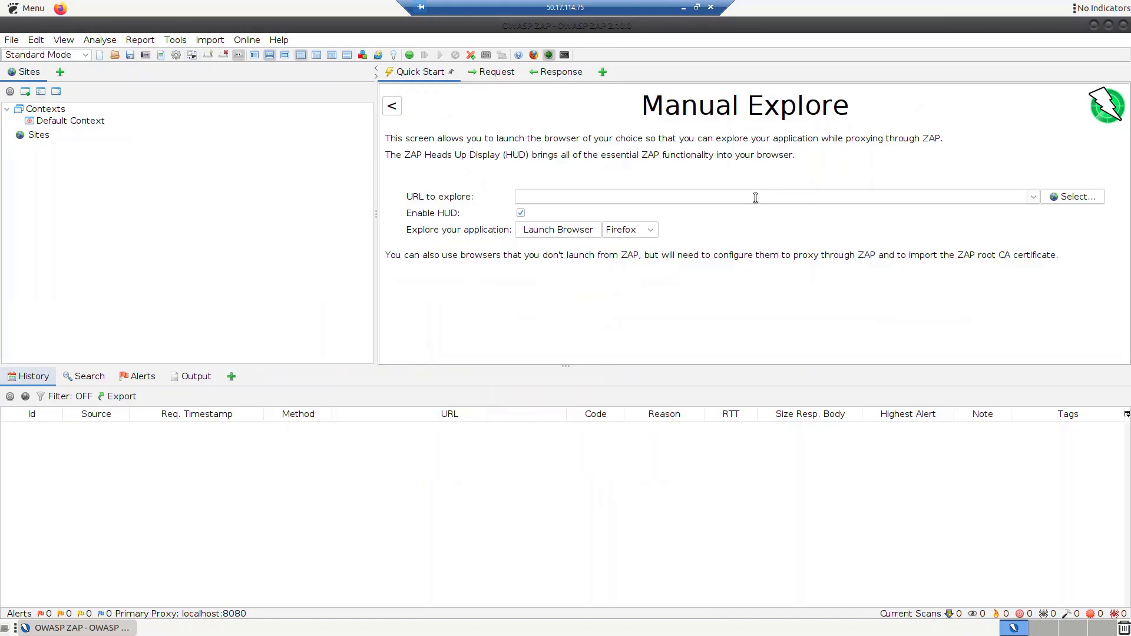
left_click(755, 198)
type("https://dropbox.com")
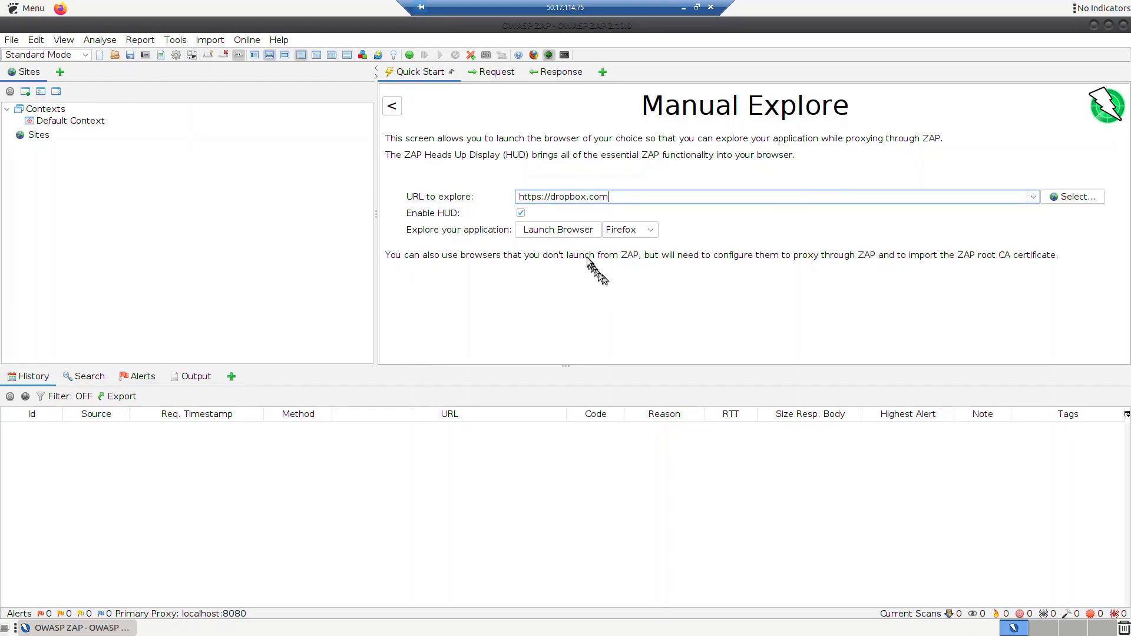
left_click(571, 233)
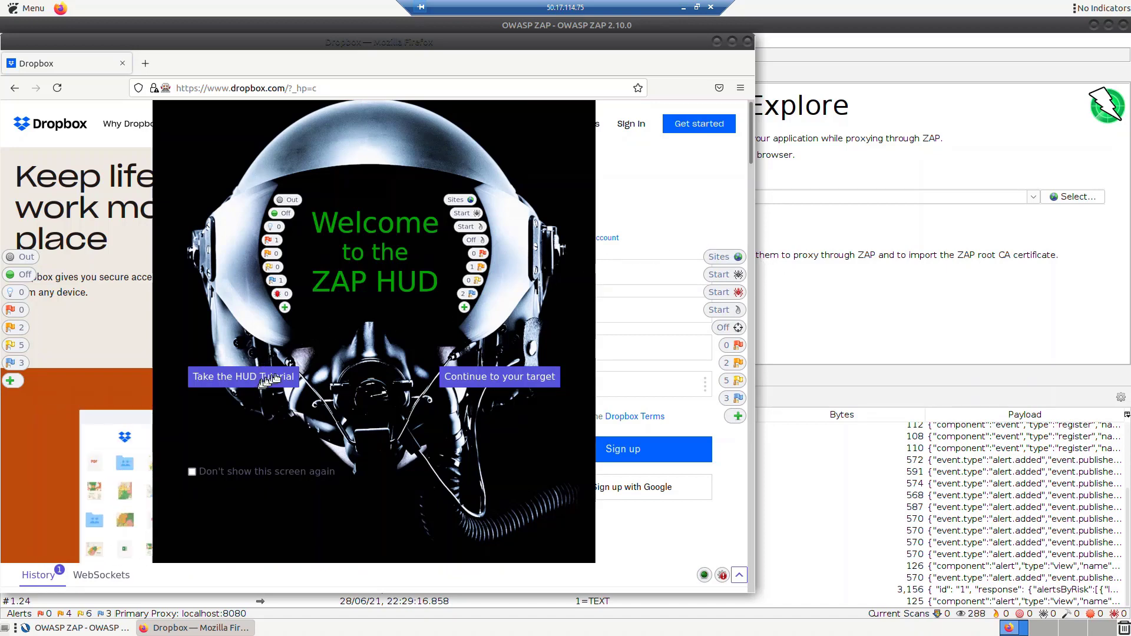
Dismiss the ZAP HUD welcome splash and continue to the Dropbox target.
left_click(469, 380)
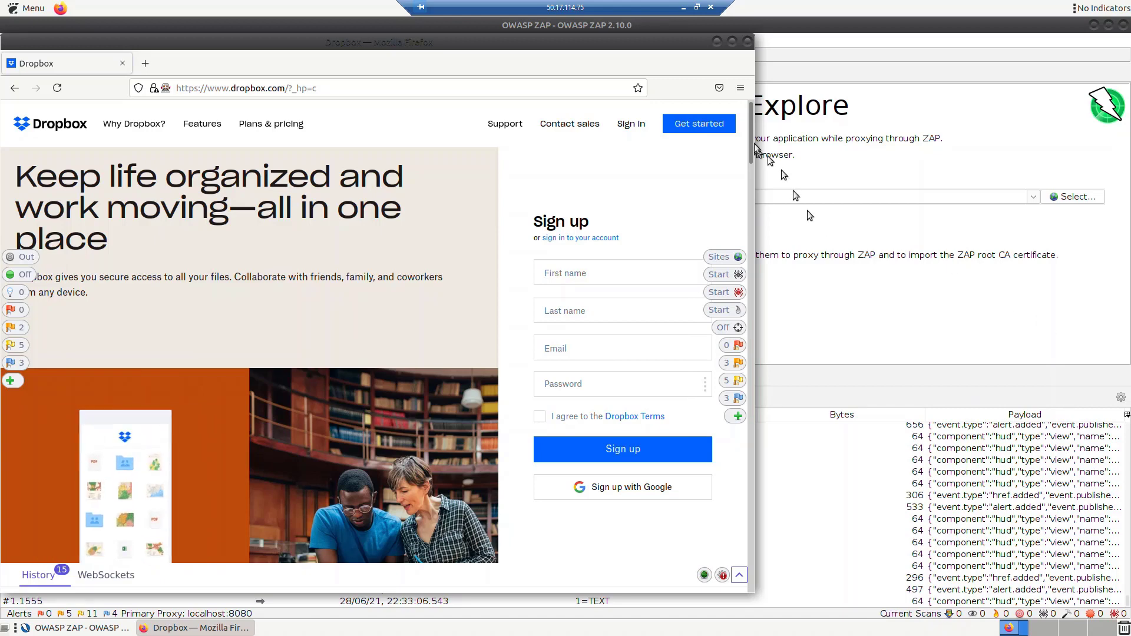
left_click(716, 42)
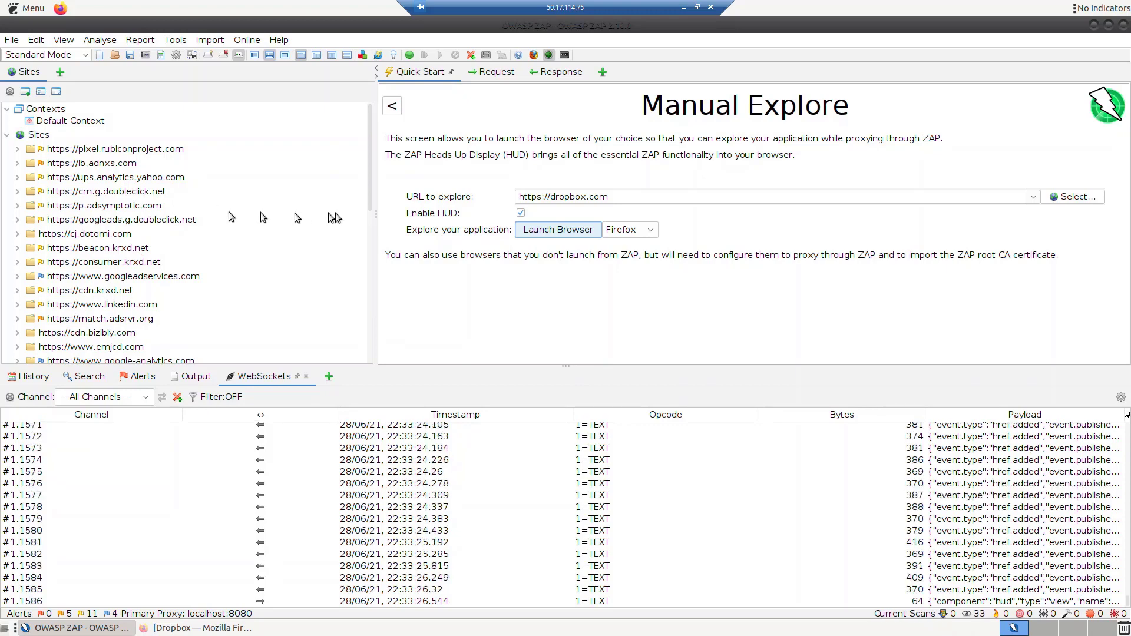
left_click_drag(371, 203, 365, 271)
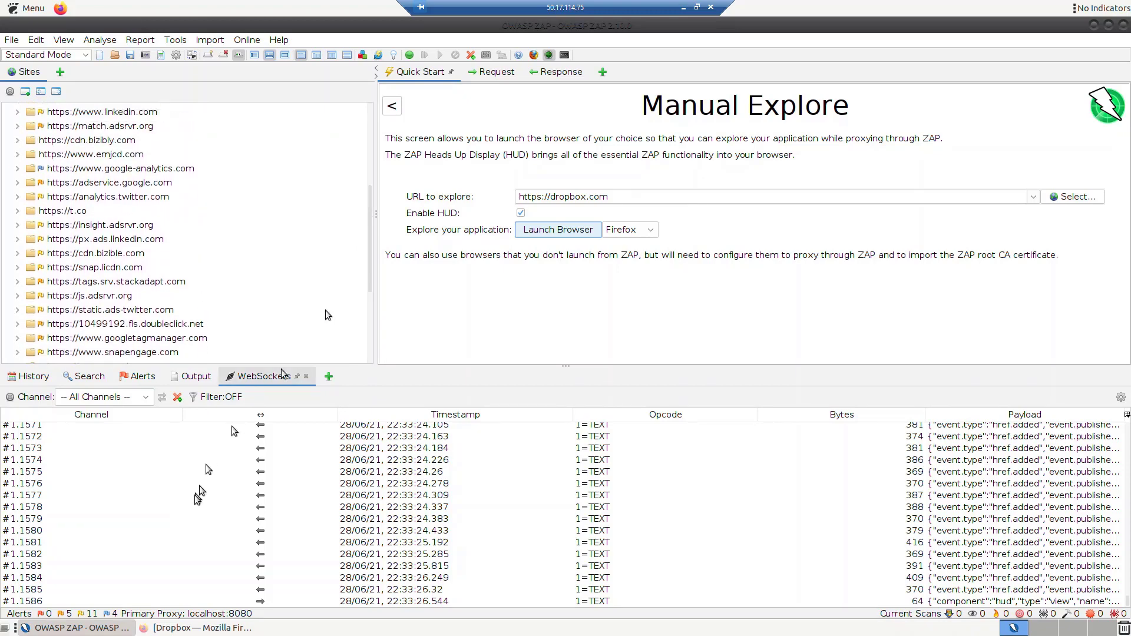
left_click(157, 632)
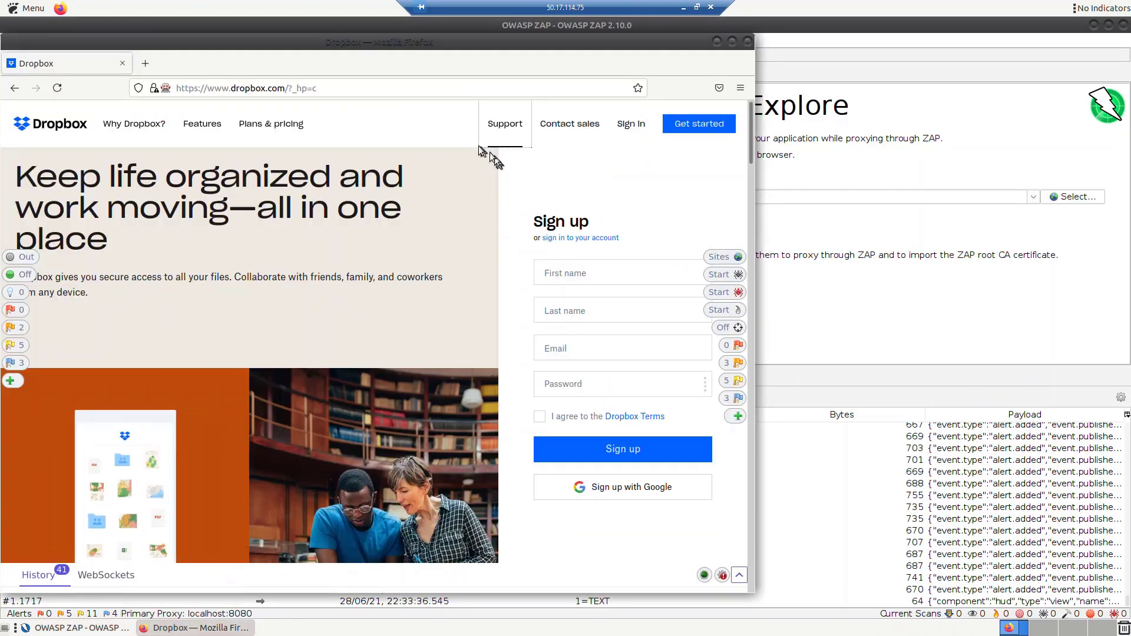
Sign in with the account e-mail and password, pass the dice check, select Totally Not Super Sensitive.docx.
left_click(266, 129)
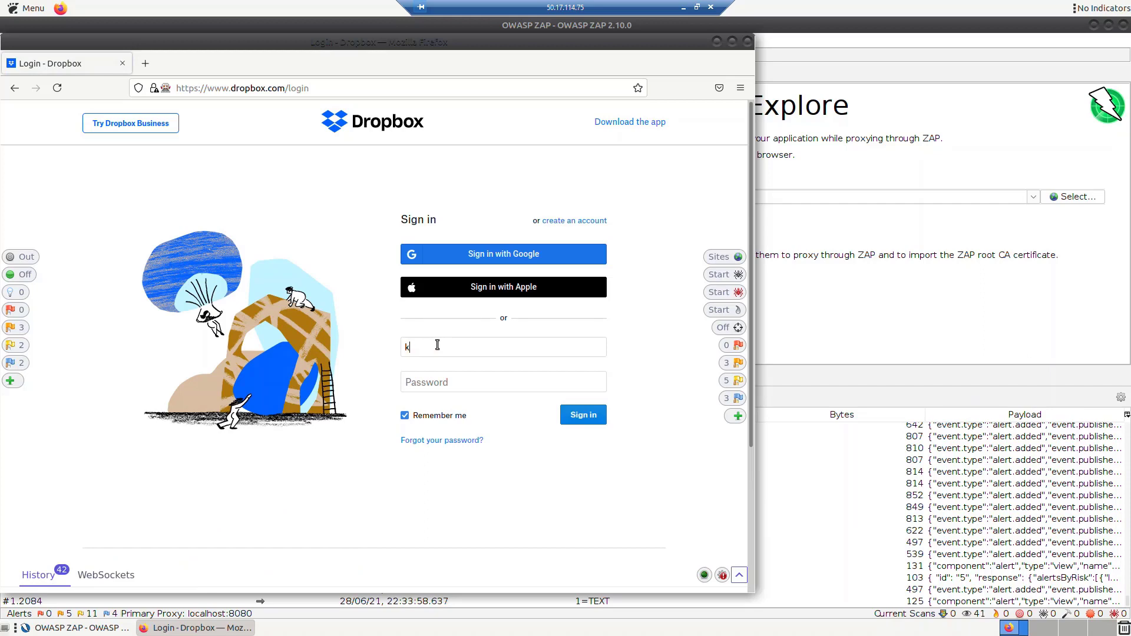
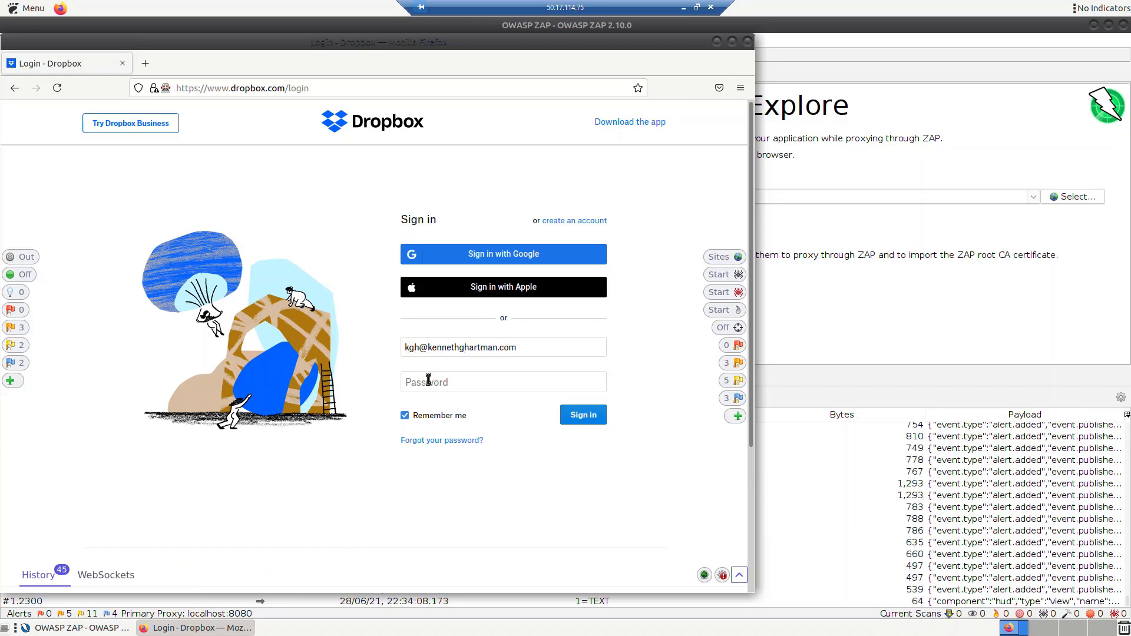
type("•••••")
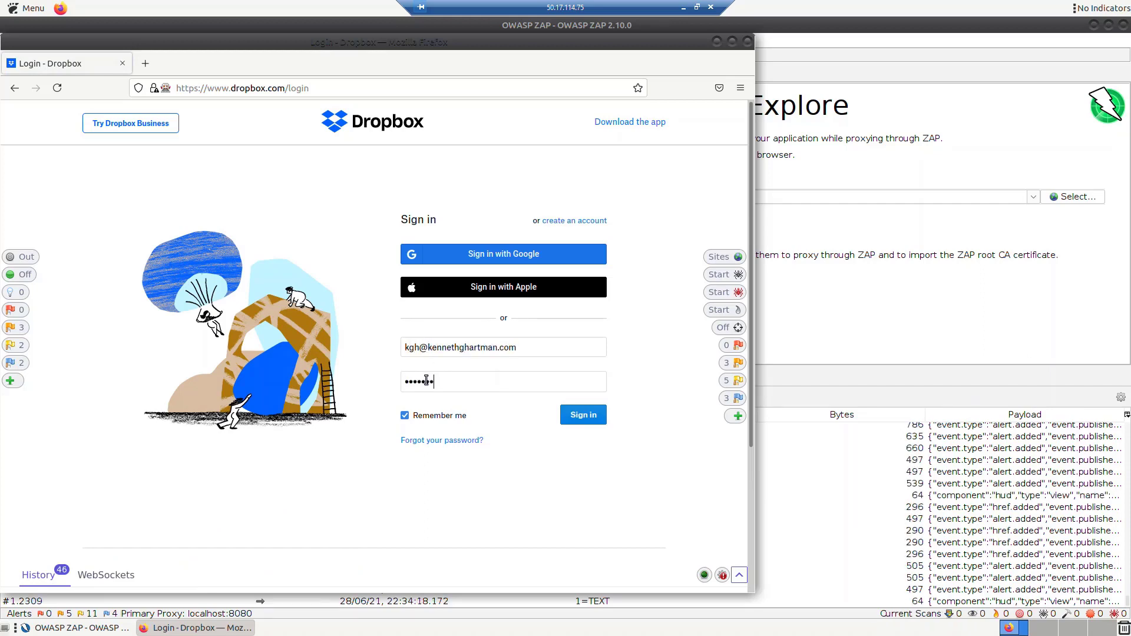
left_click(572, 415)
left_click(407, 397)
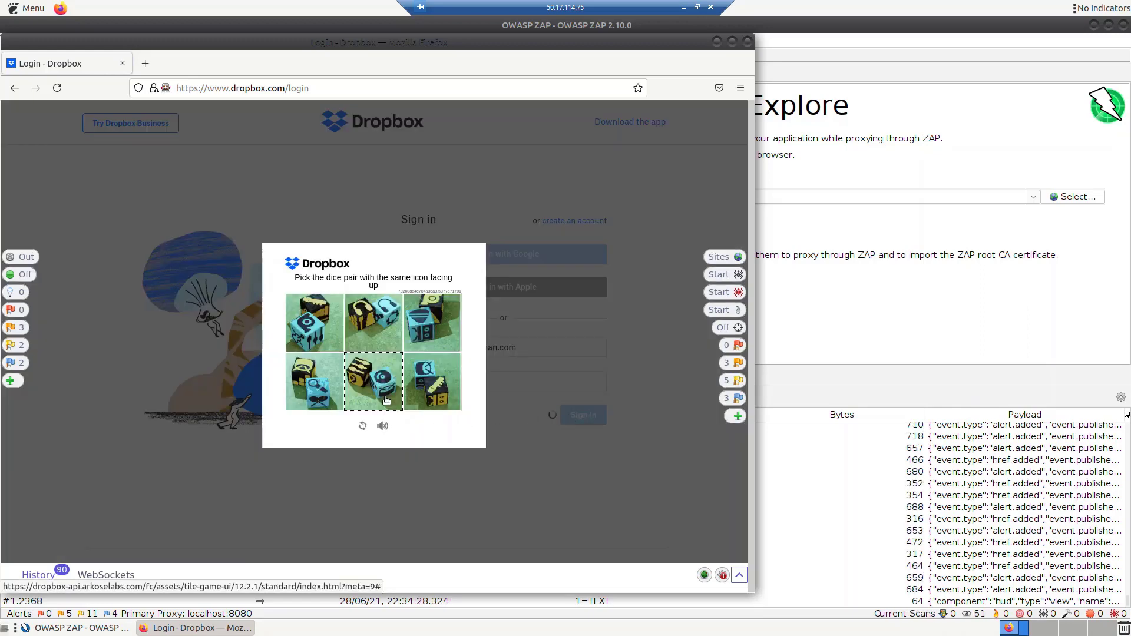
left_click(326, 322)
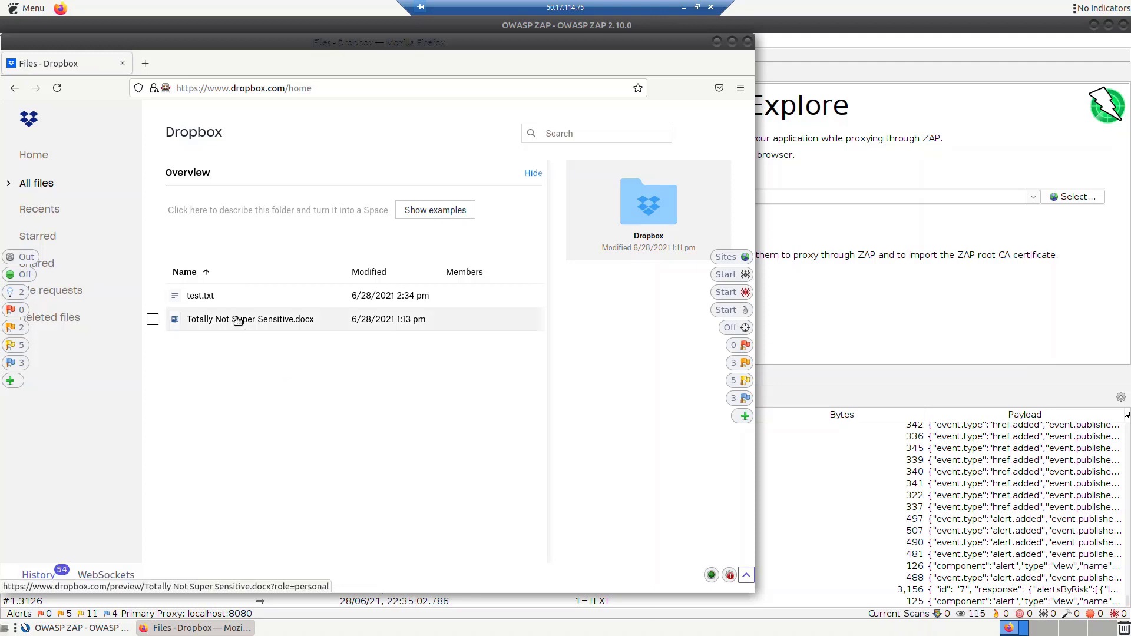
left_click(152, 320)
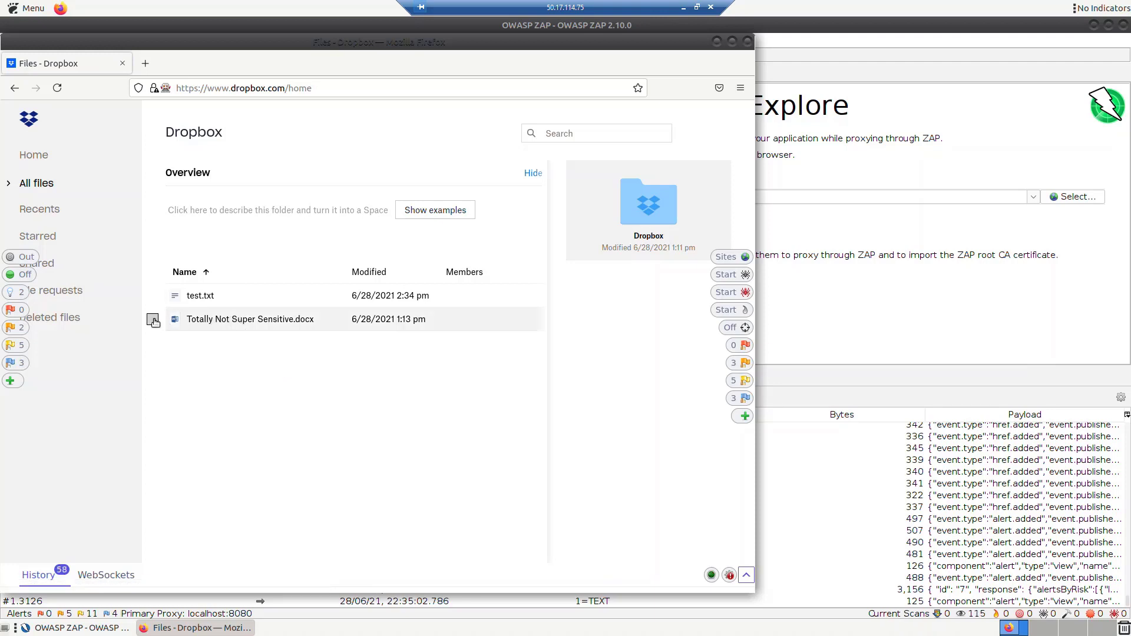
Maximize Firefox, start Upload files, and browse from Desktop up to the filesystem root.
left_click(734, 41)
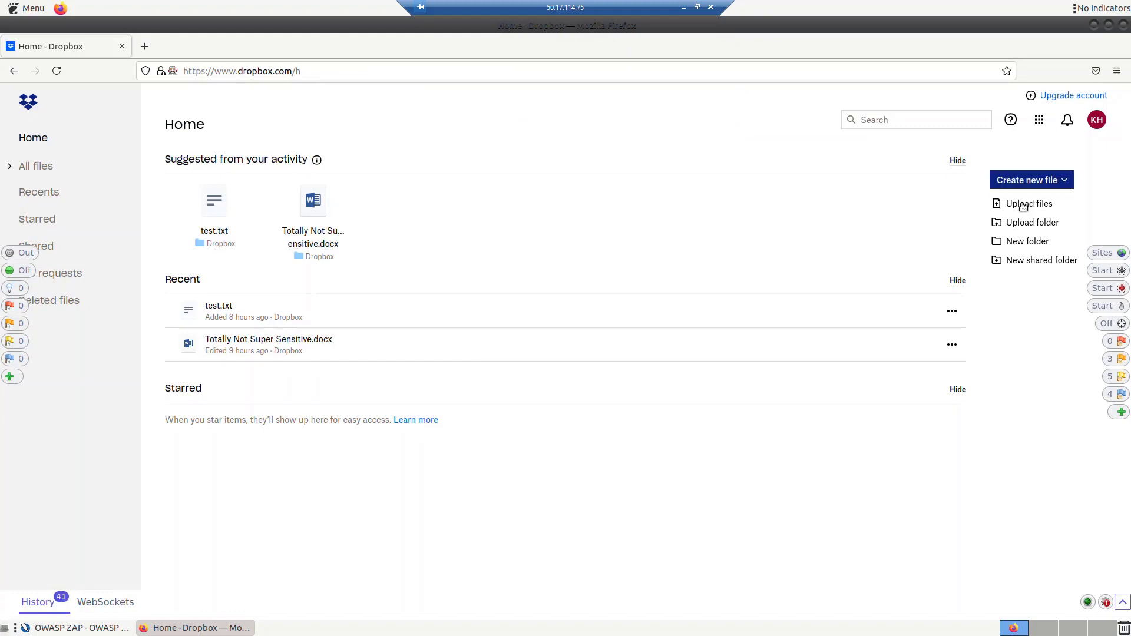
left_click(1023, 206)
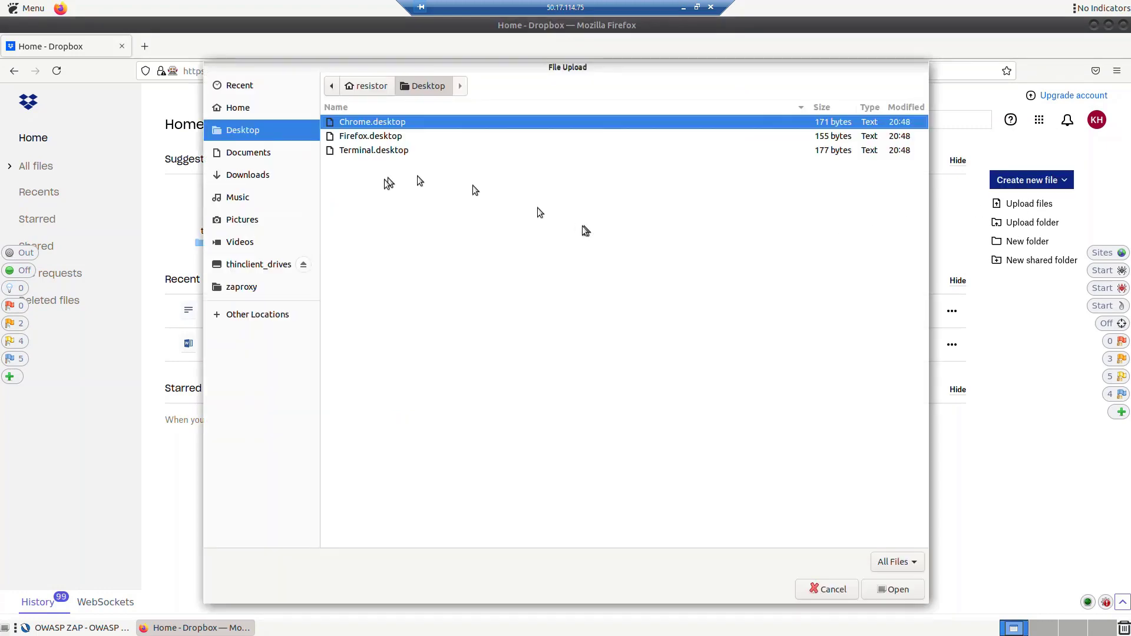
left_click(367, 86)
left_click(331, 86)
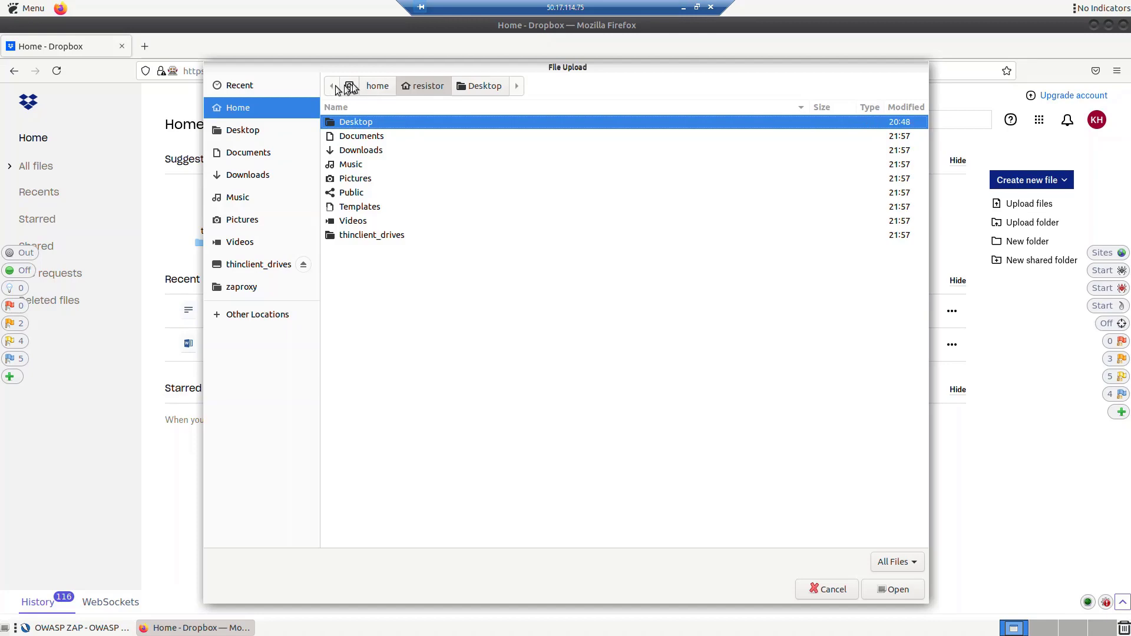
left_click(349, 86)
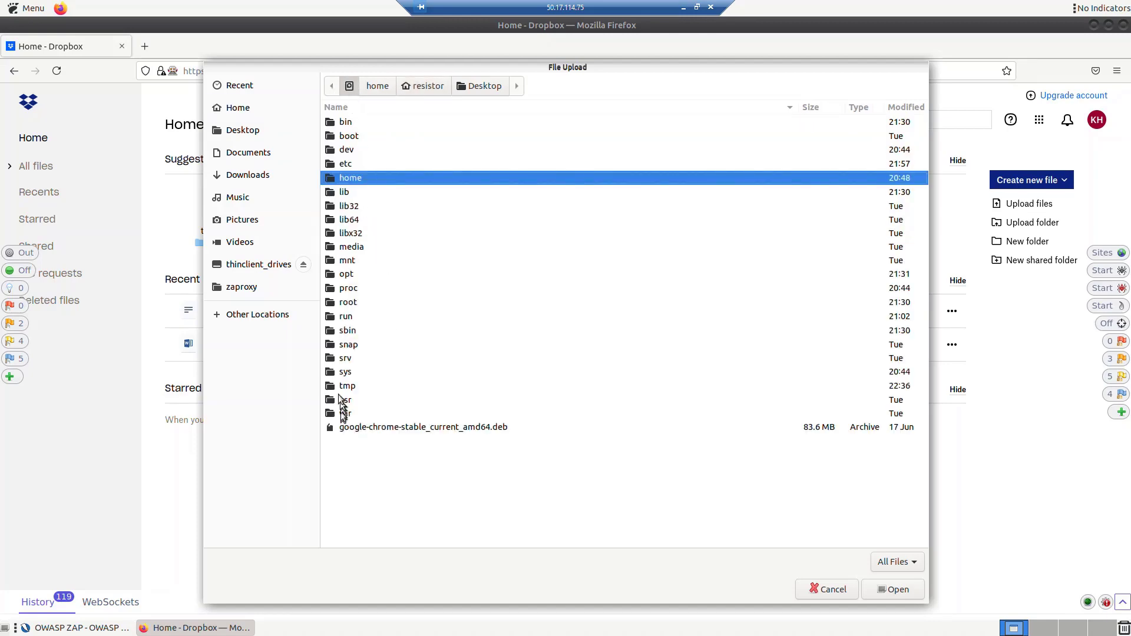
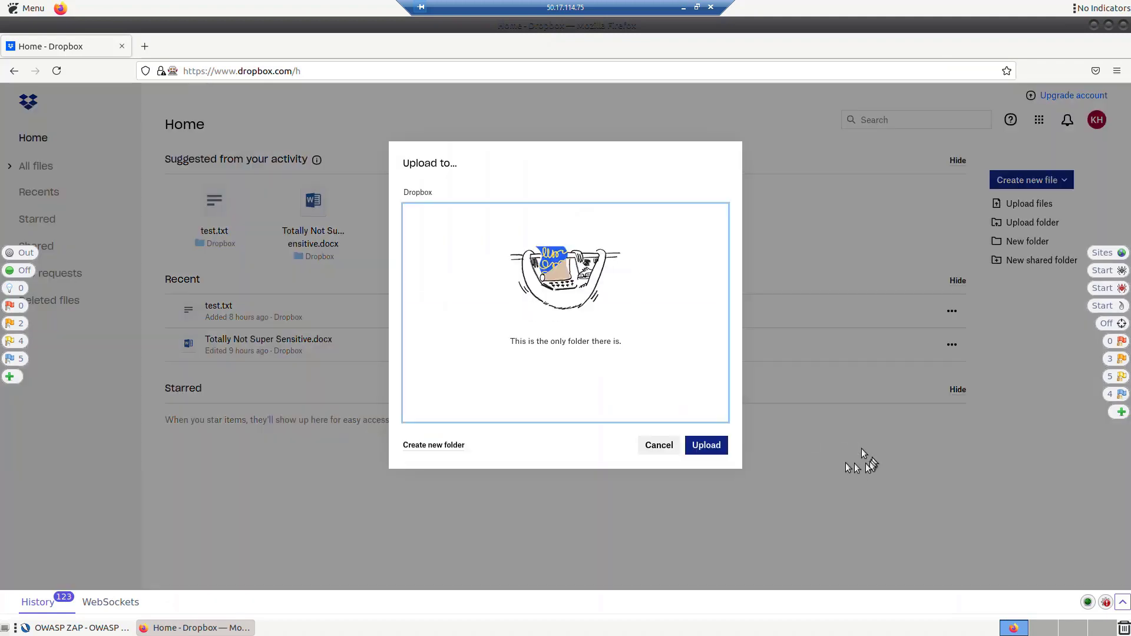
Upload Totally Not Super Sensitive.docx into the root Dropbox folder.
left_click(707, 445)
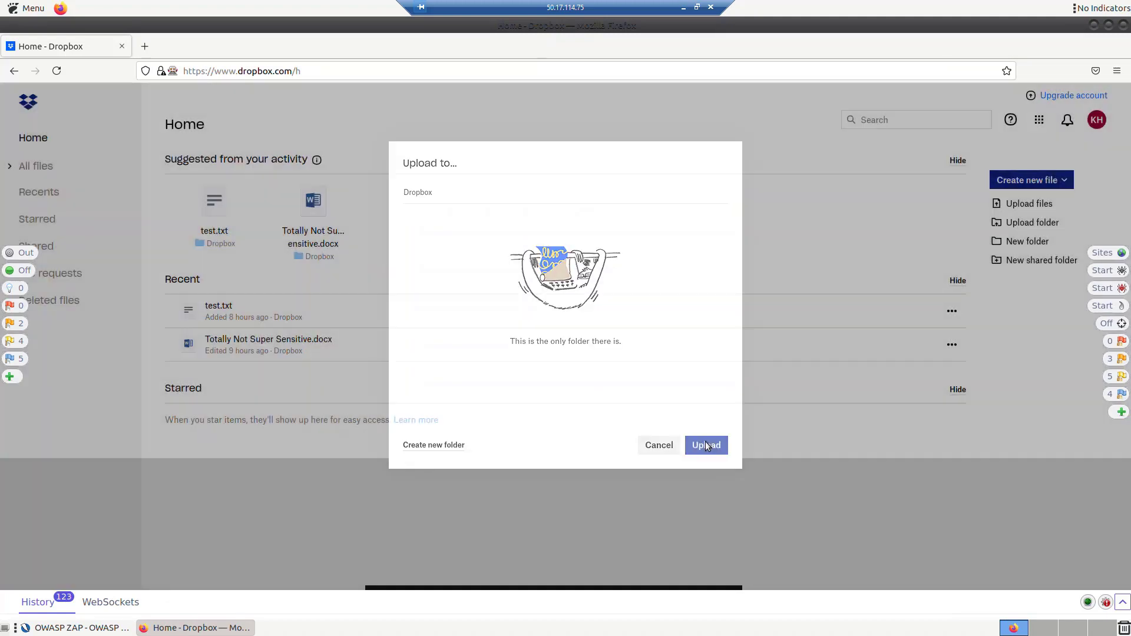
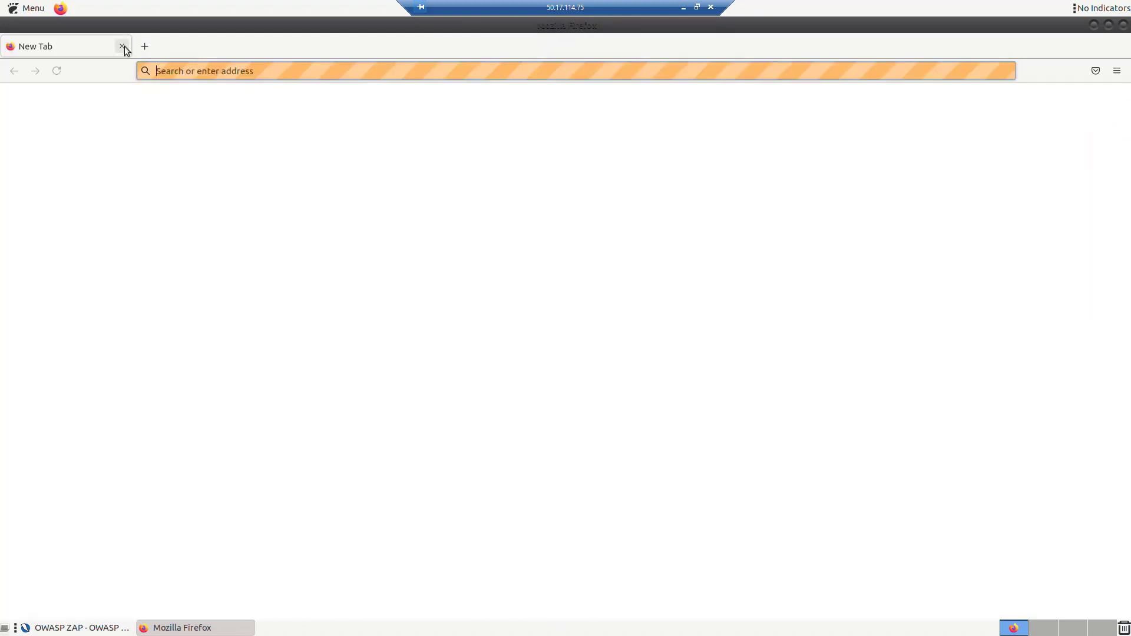
Close Firefox and delete the five non-Dropbox site nodes, ftp.mozilla.org through cdn.userleap.com, from the Sites tree.
left_click(1123, 26)
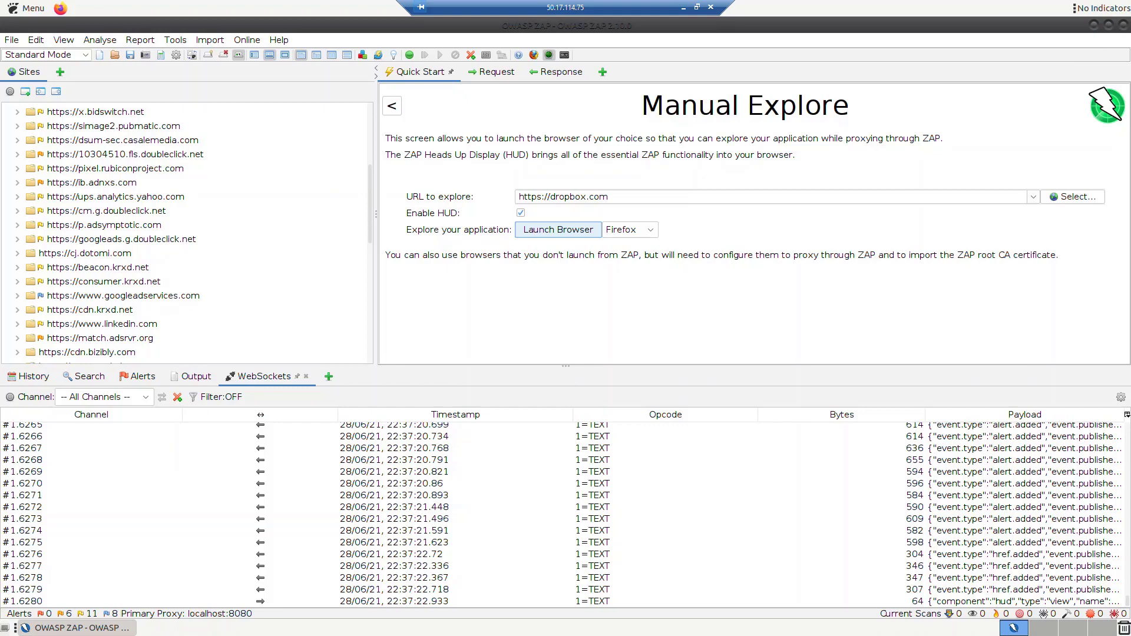
scroll(185, 235, "up", 5)
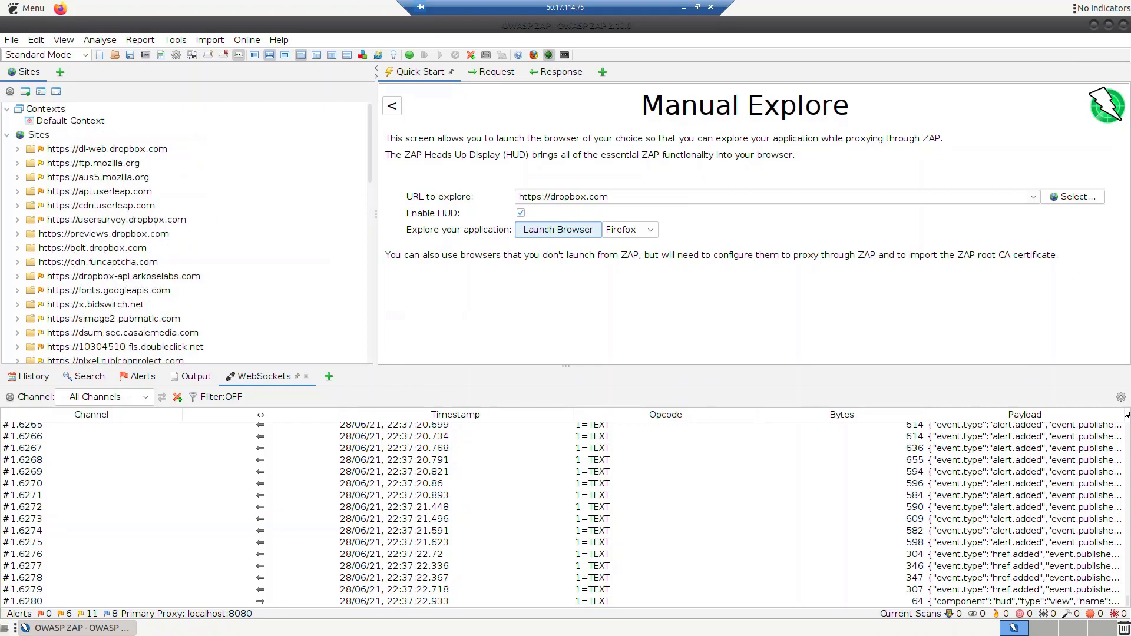
double_click(99, 165)
key("shift+Down")
key("shift+Down")
key("shift+Down")
key("shift+Down")
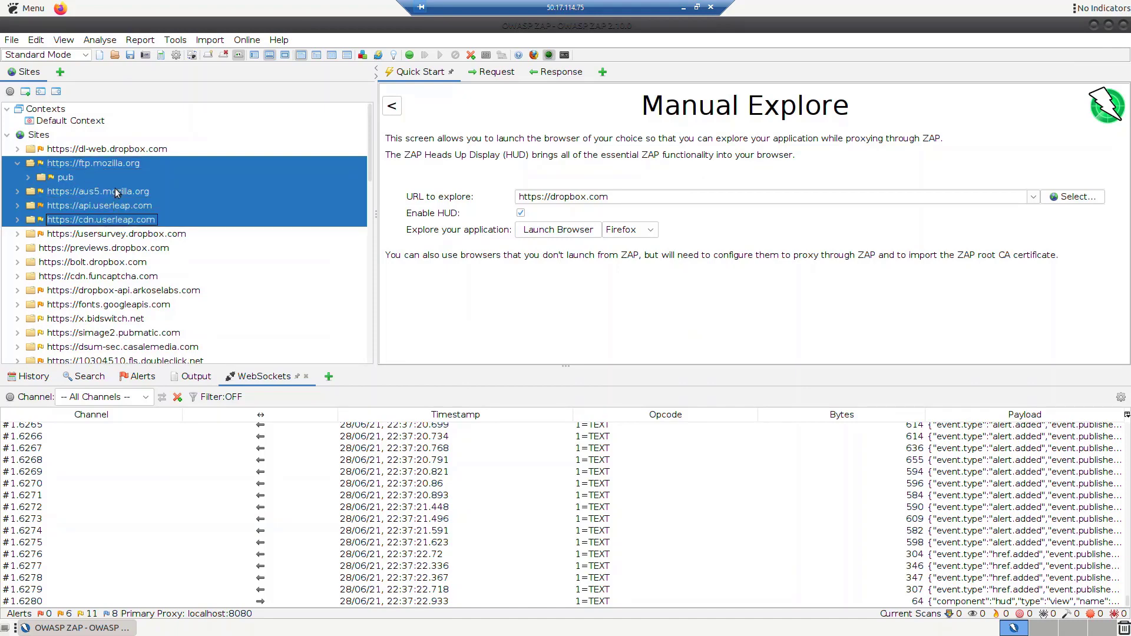
right_click(116, 191)
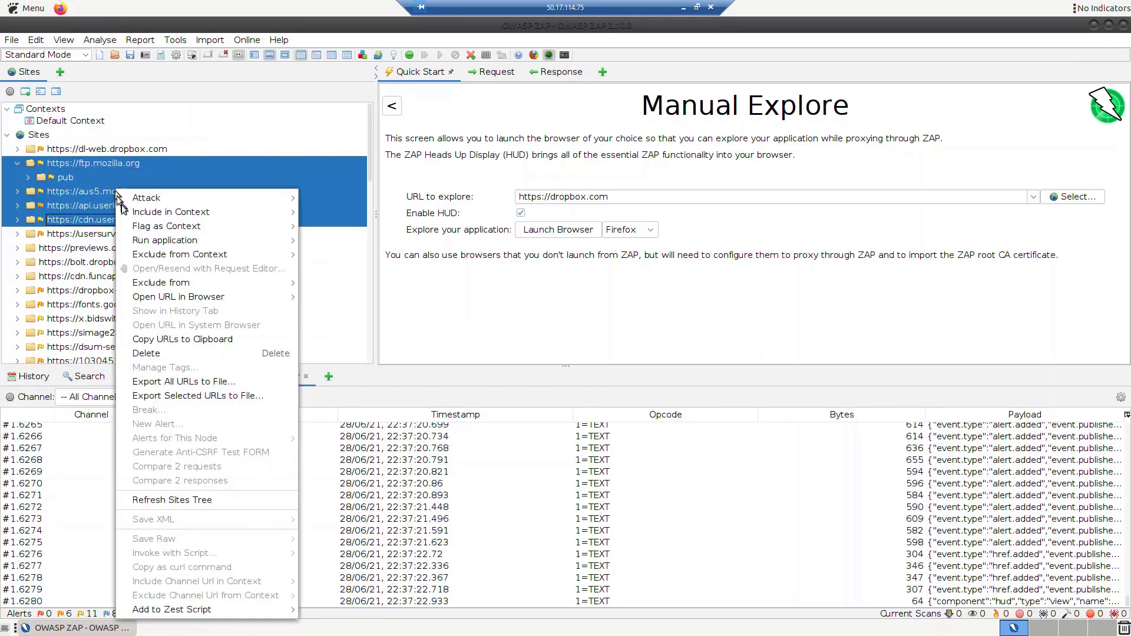
left_click(145, 353)
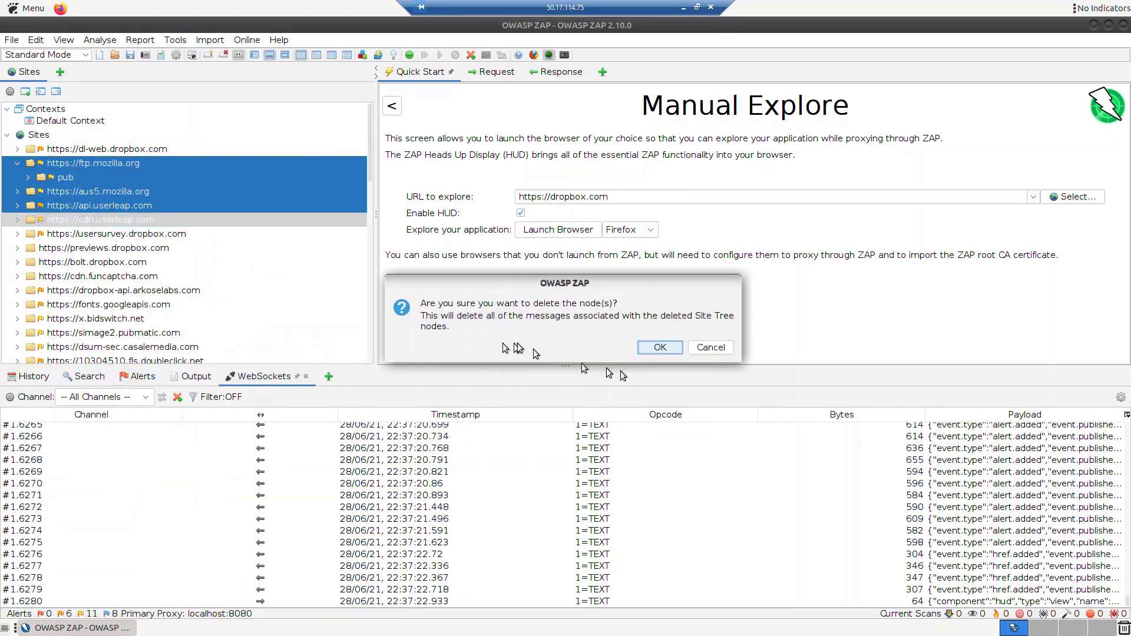
left_click(655, 348)
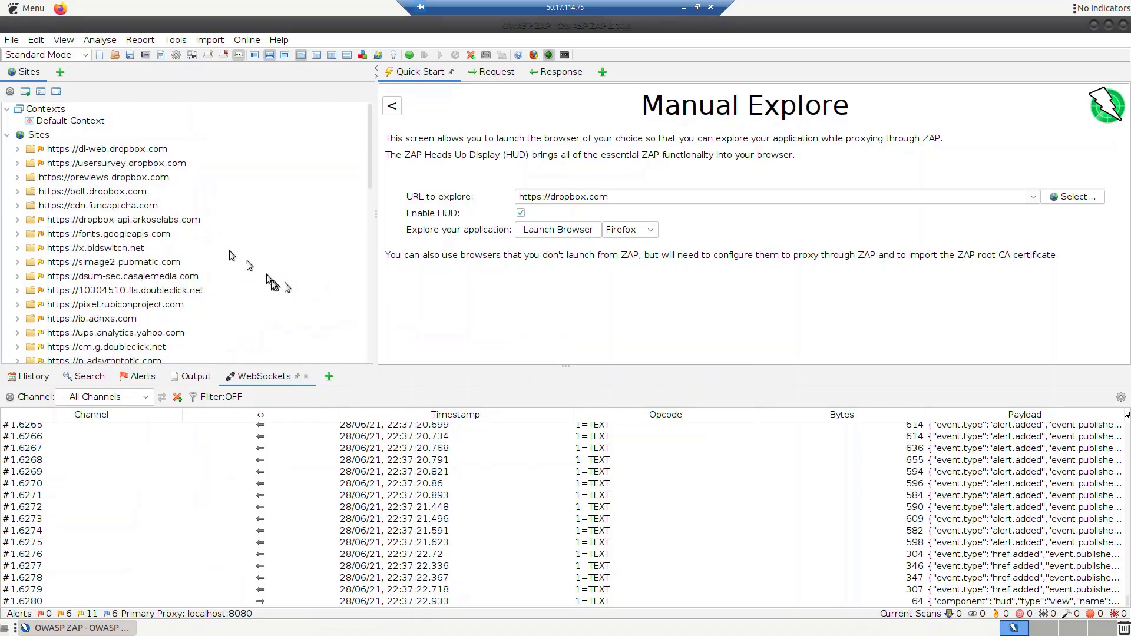
Delete the firefox.settings.services.mozilla.com site node and bring up the 18 captured alert types.
left_click(174, 278)
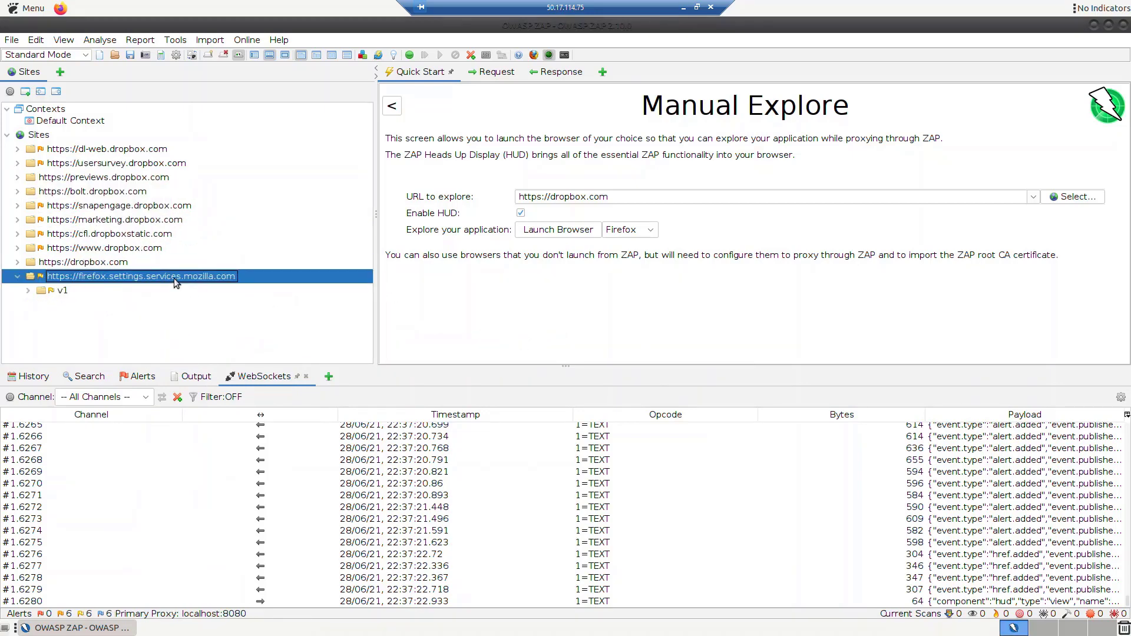
right_click(175, 278)
left_click(210, 371)
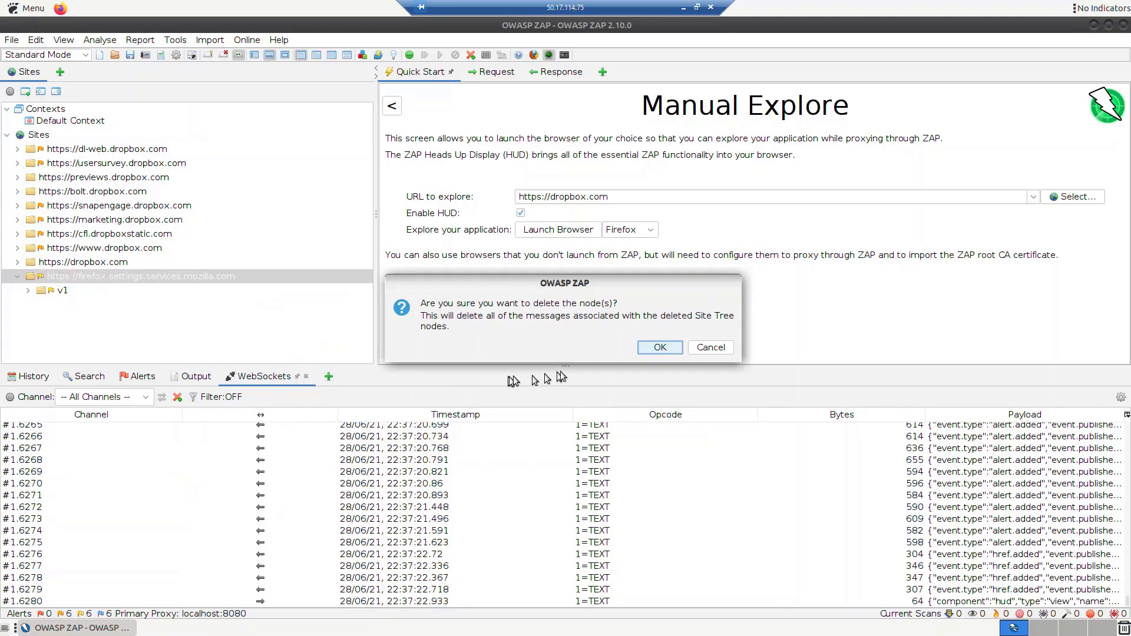
left_click(649, 349)
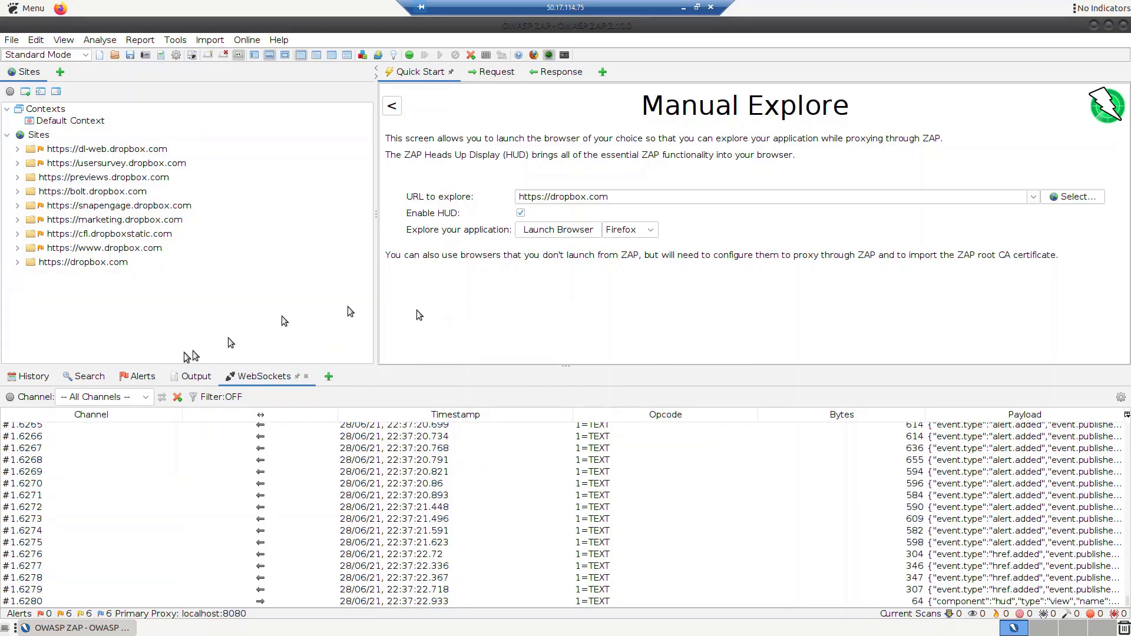
left_click(138, 379)
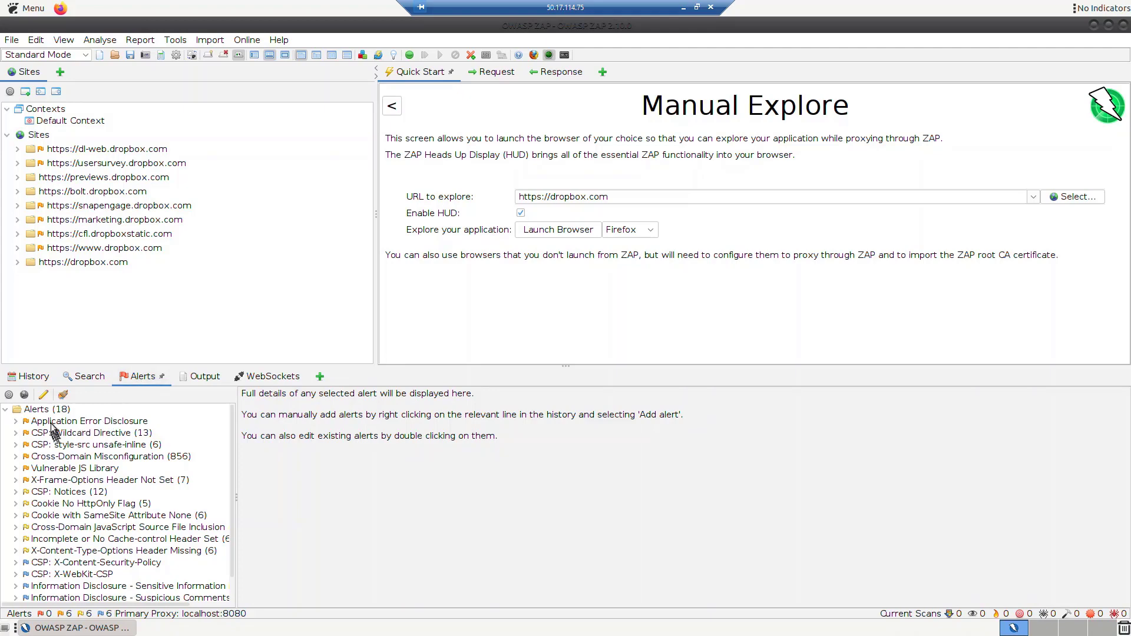
Inspect the flagged jQuery file under Vulnerable JS Library and the first Cross-Domain Misconfiguration request.
left_click(16, 469)
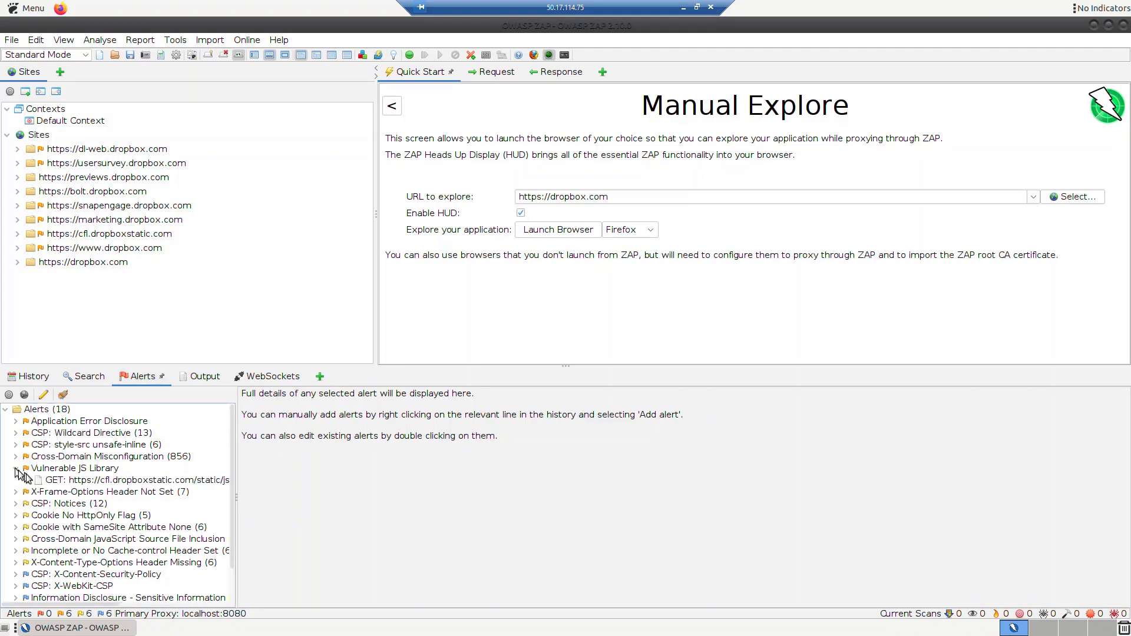
left_click(61, 481)
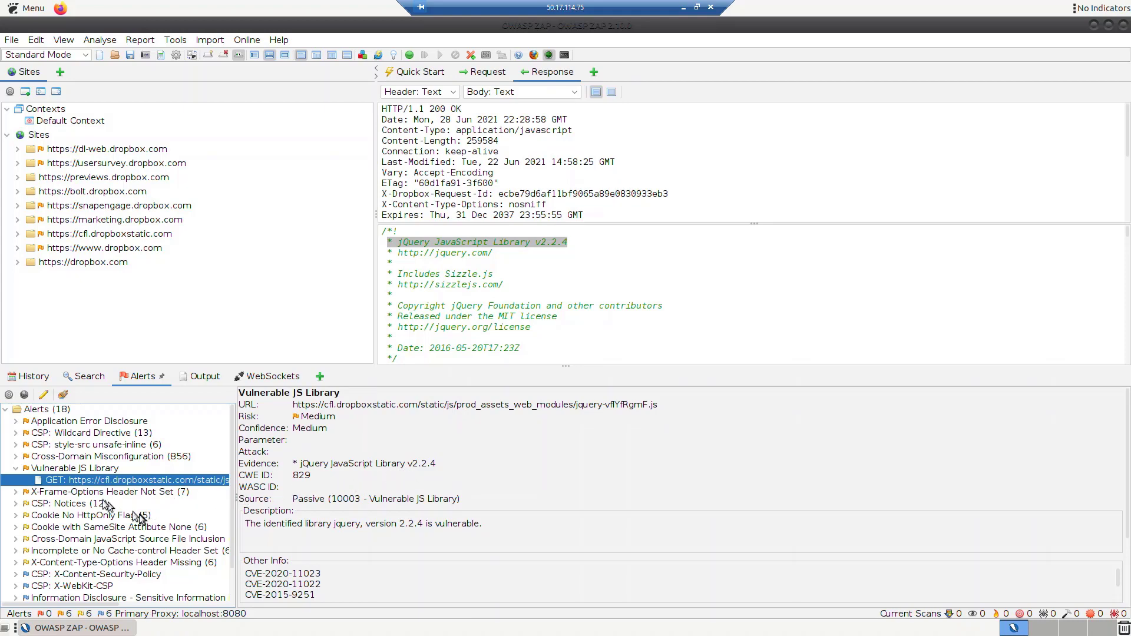
left_click(16, 470)
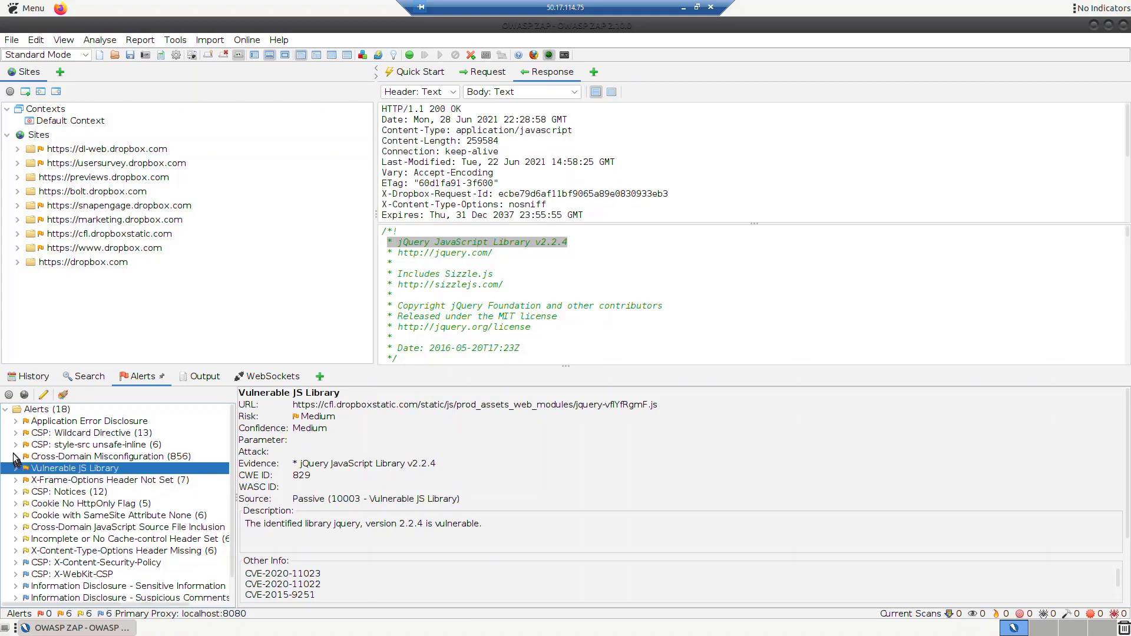
left_click(15, 457)
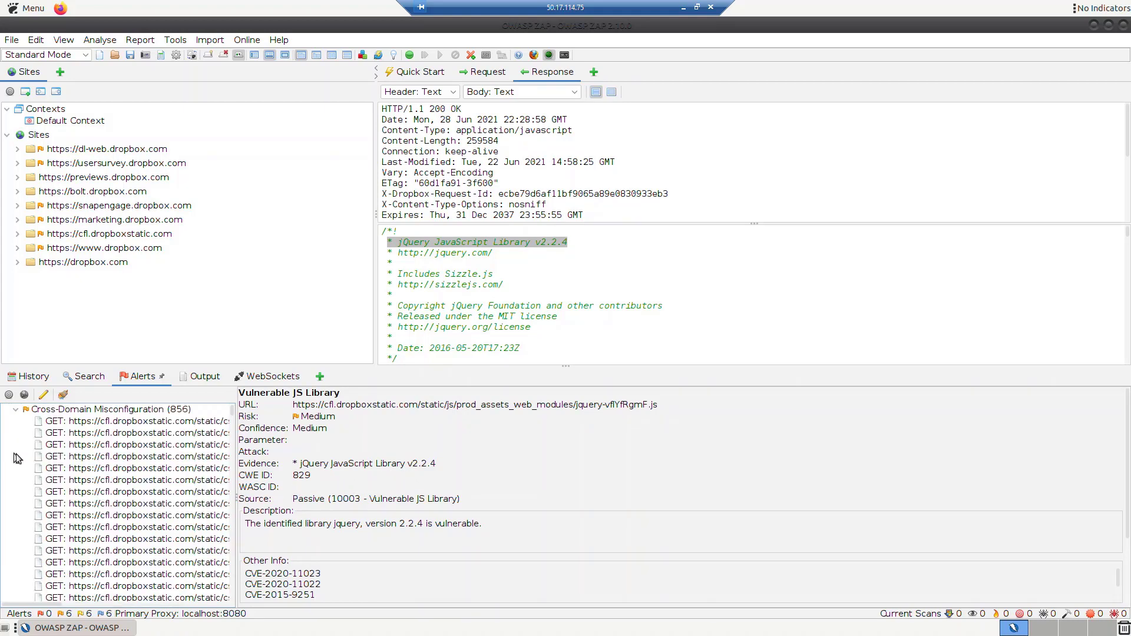
left_click(86, 422)
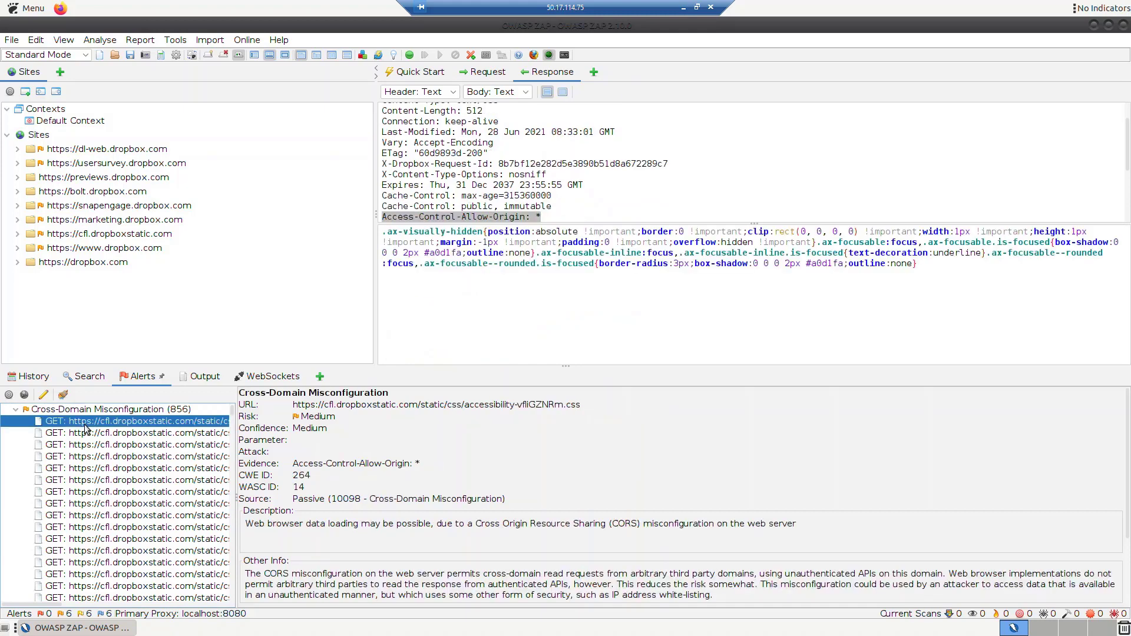
left_click(16, 410)
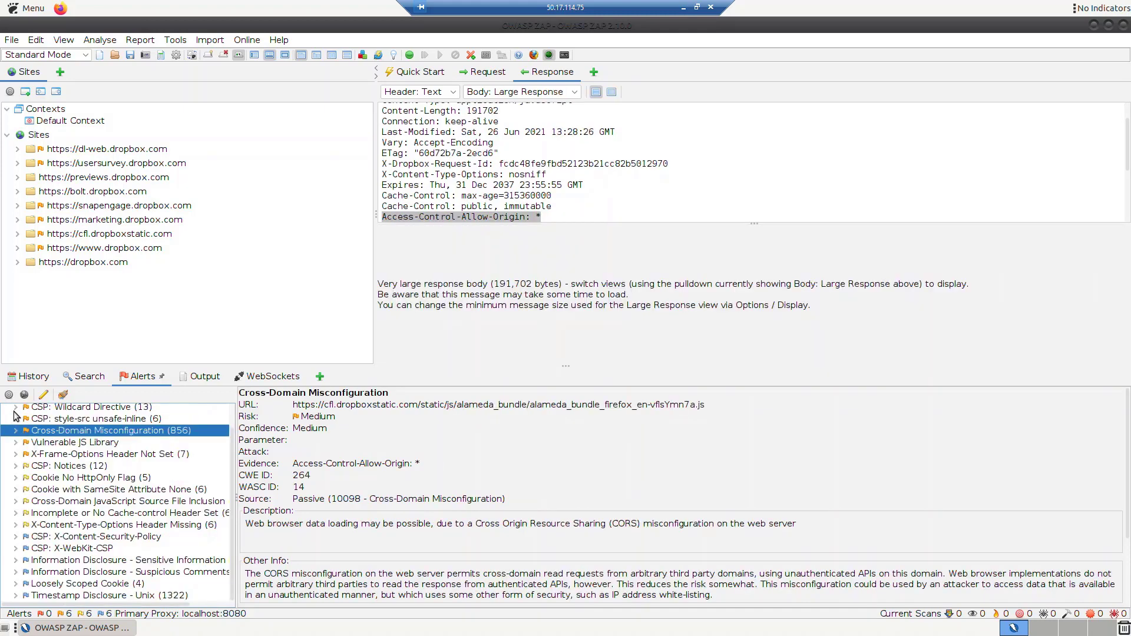
View the Cookie No HttpOnly Flag, Cookie SameSite None, and Cross-Domain JavaScript Source File Inclusion alerts.
left_click(16, 480)
left_click(82, 482)
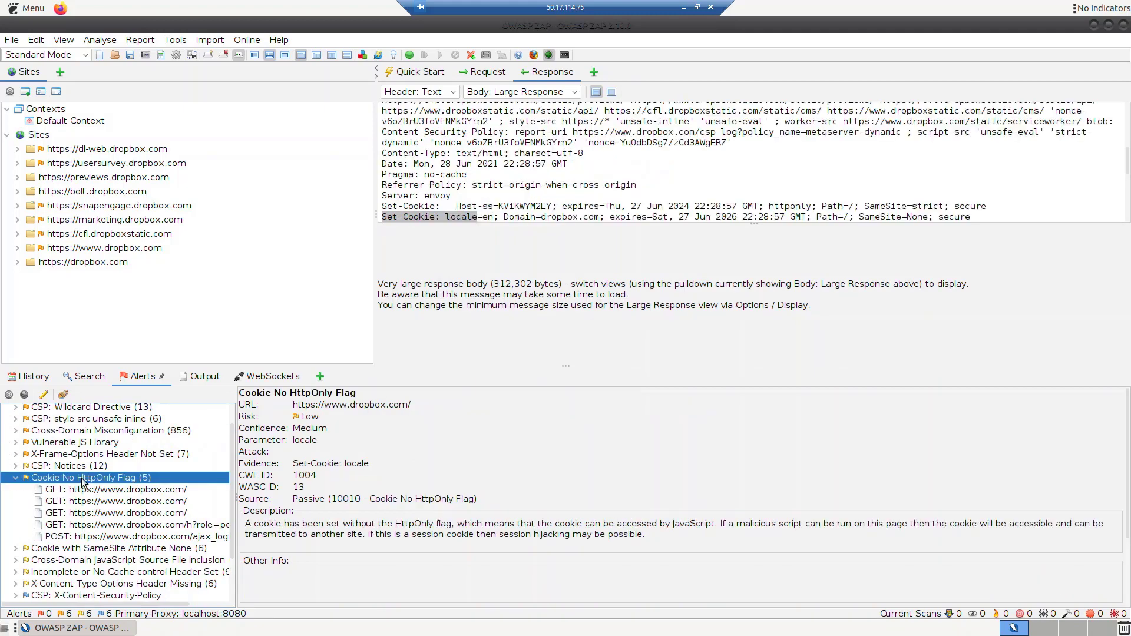
left_click(61, 550)
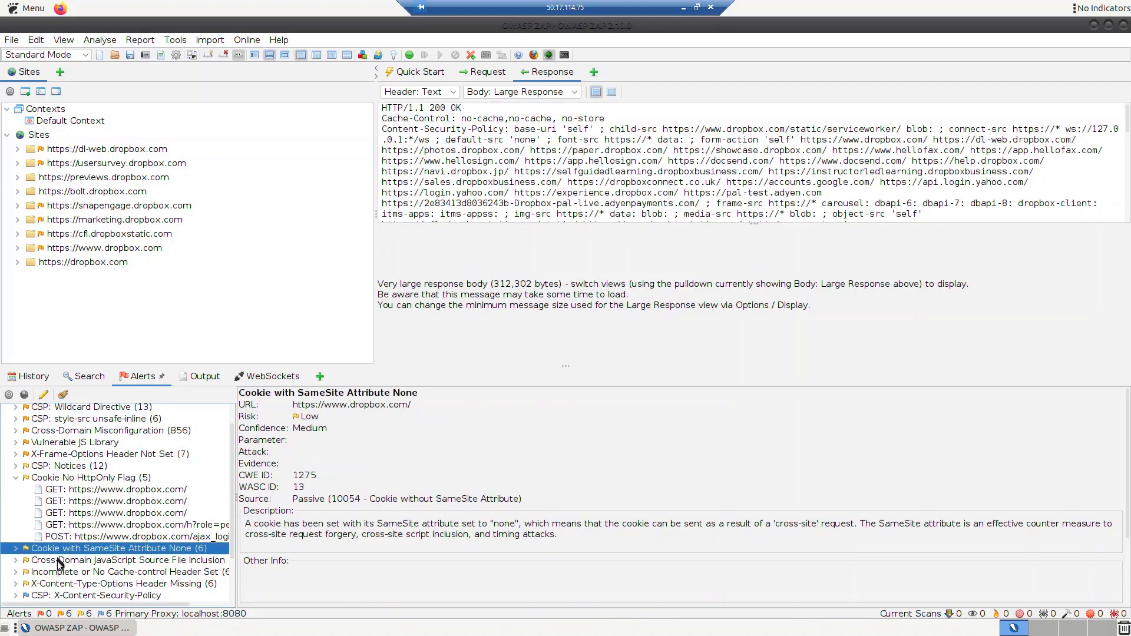
left_click(60, 562)
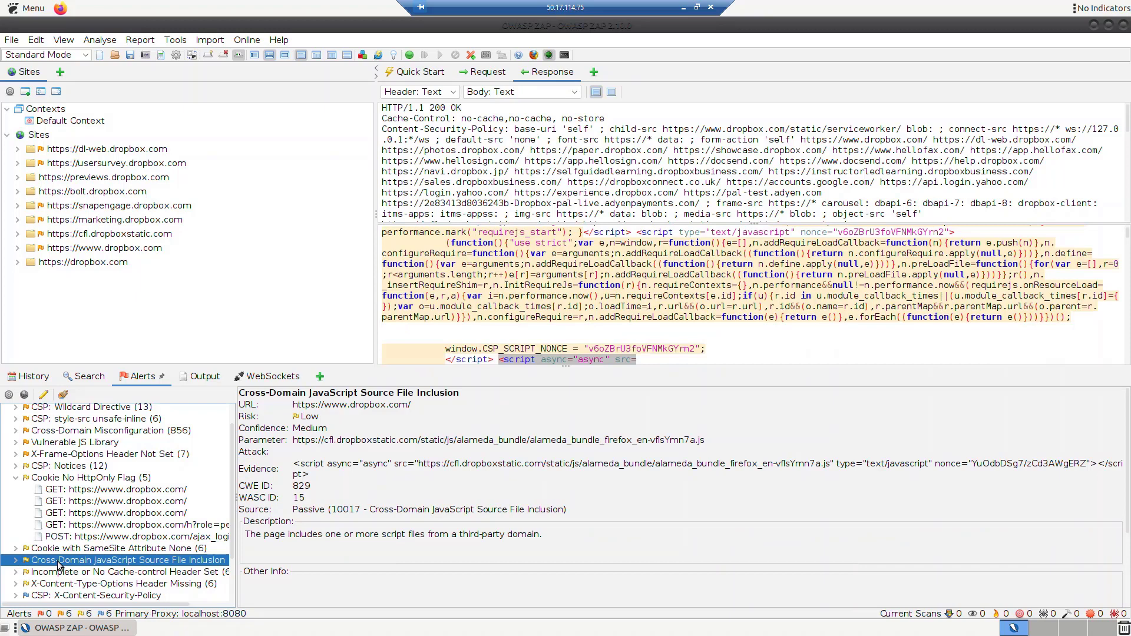
left_click(36, 248)
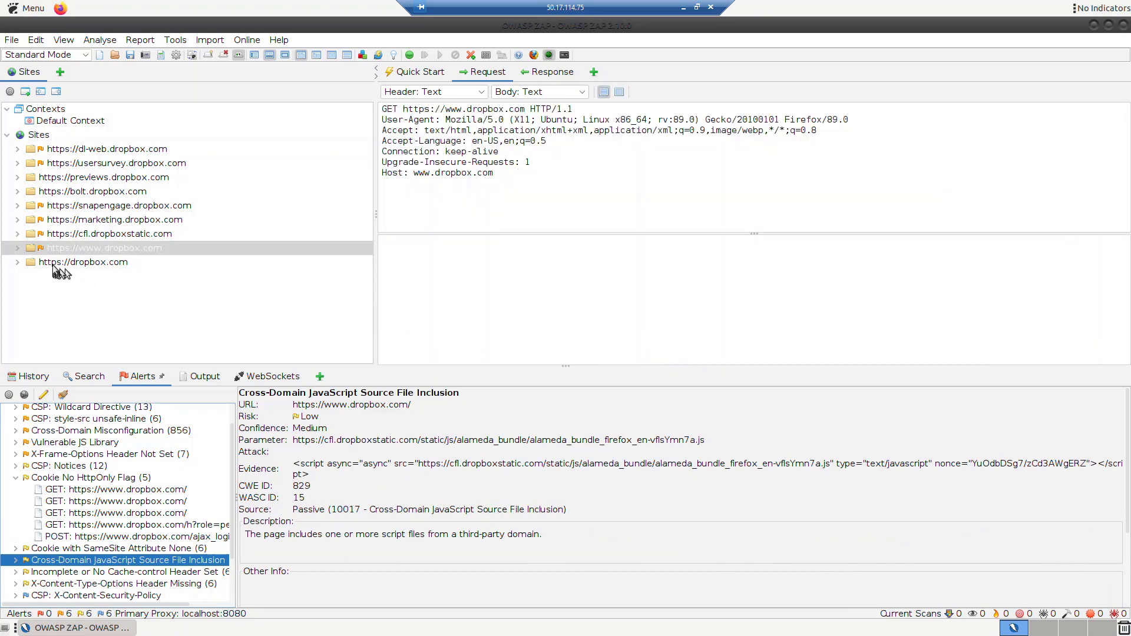
double_click(36, 248)
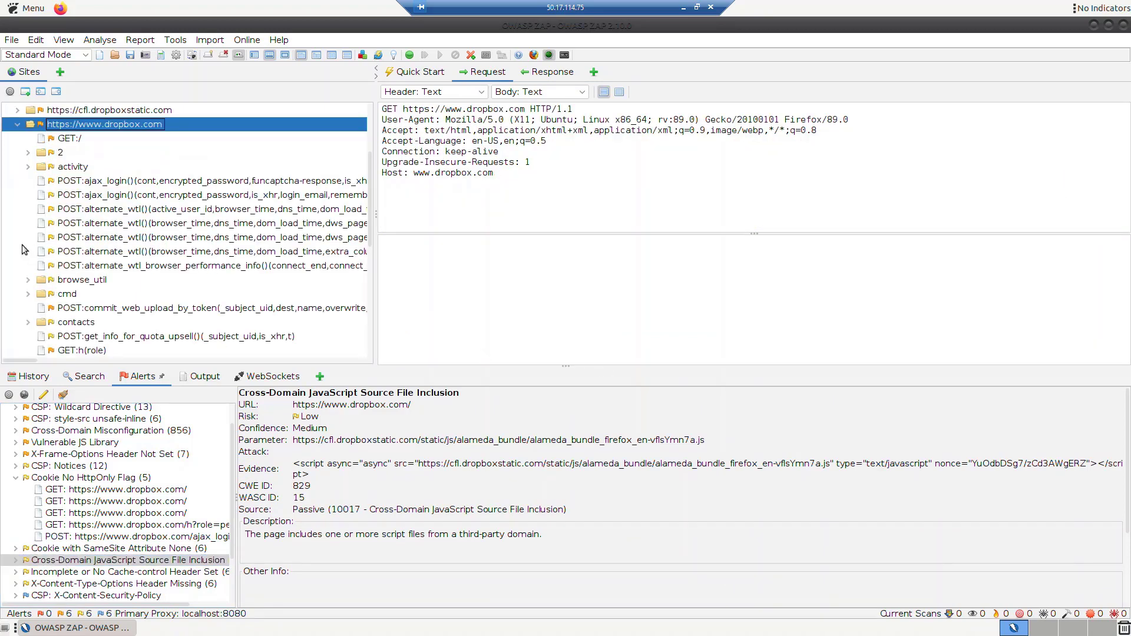
left_click(89, 183)
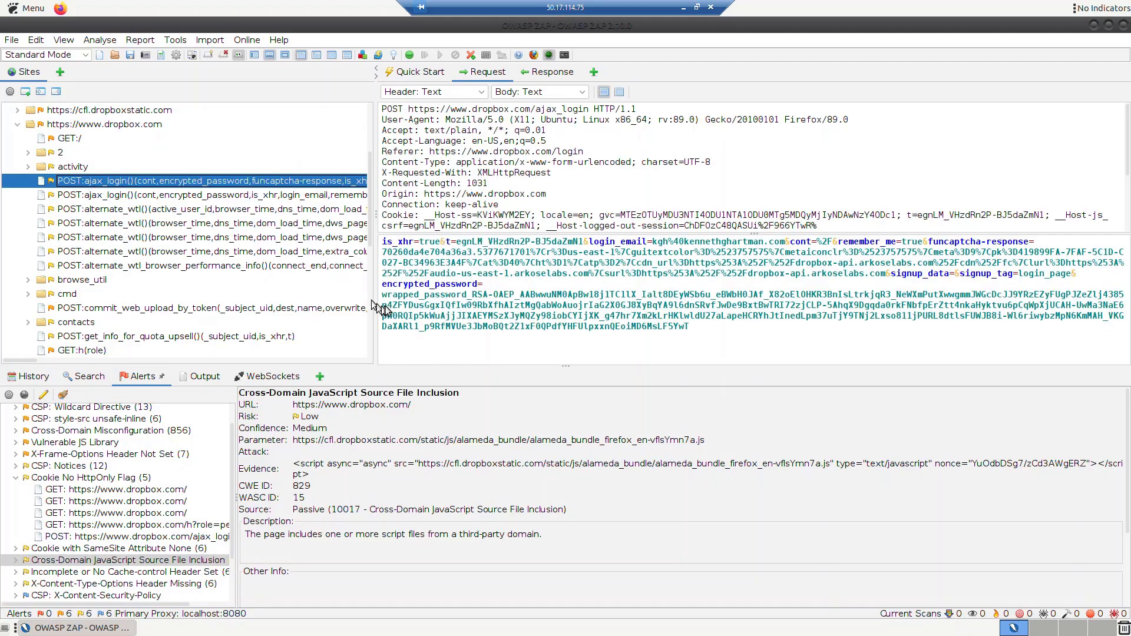
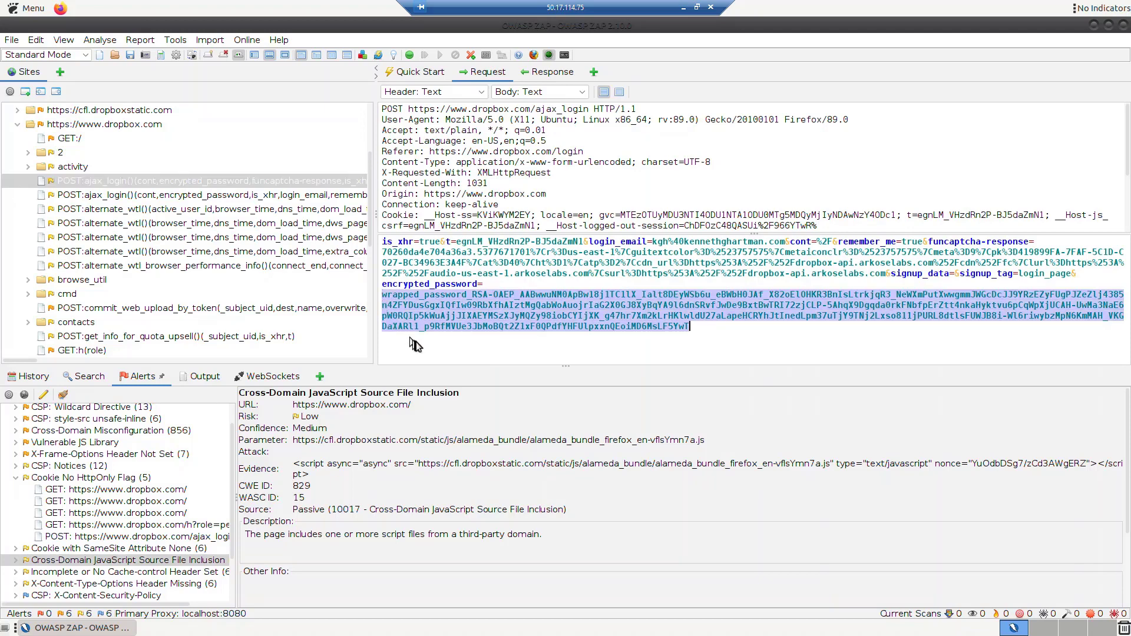
Show the ajax_login POST's response: HTTP/1.1 200 OK with a JSON body reporting status "OK".
left_click(552, 73)
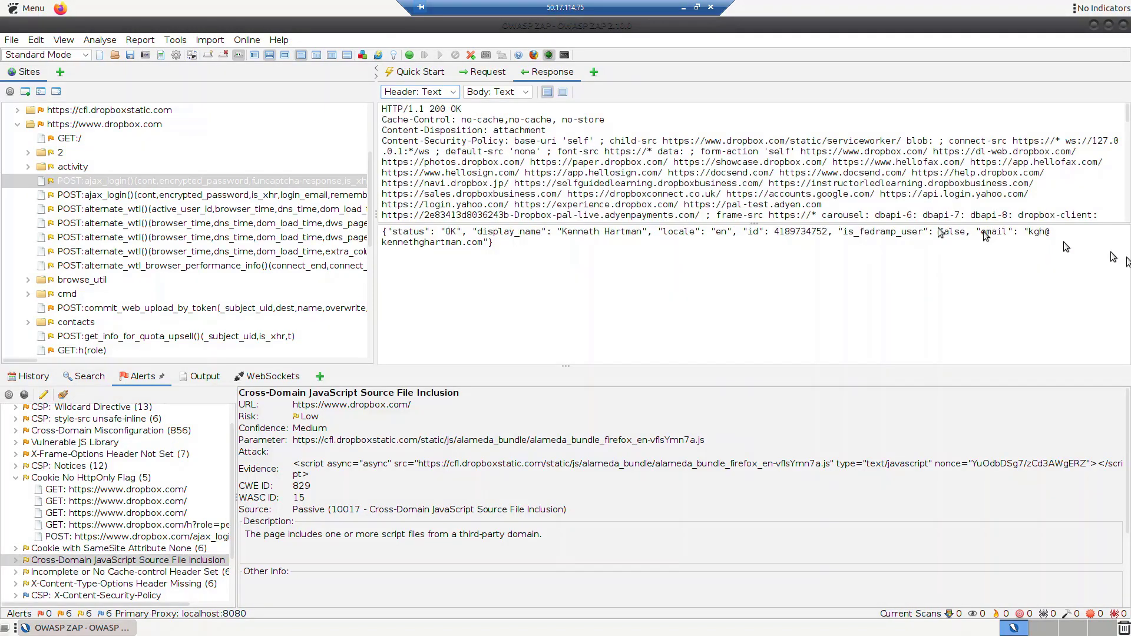
Generate an HTML report of the Dropbox scan results and save it as HITC.
left_click(142, 42)
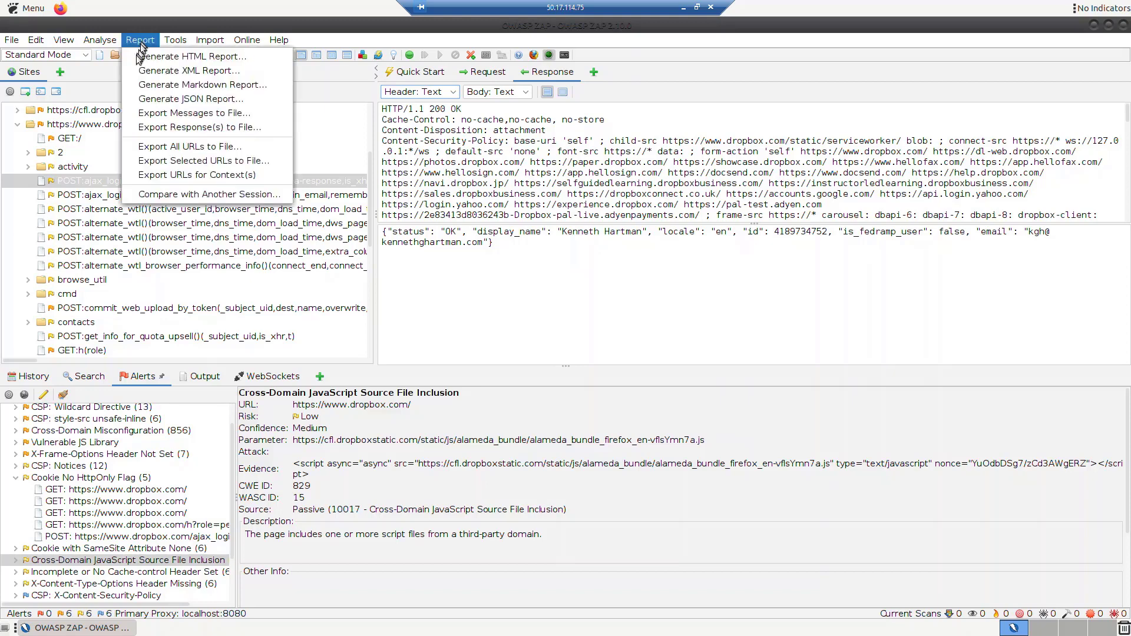
left_click(172, 60)
type("HITC")
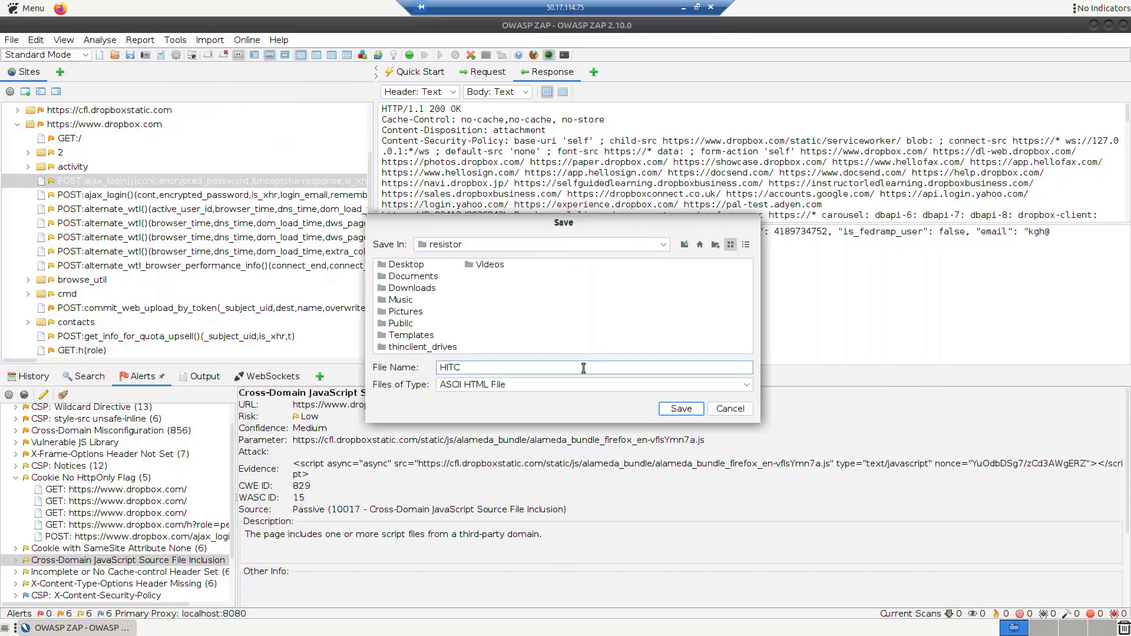
left_click(684, 406)
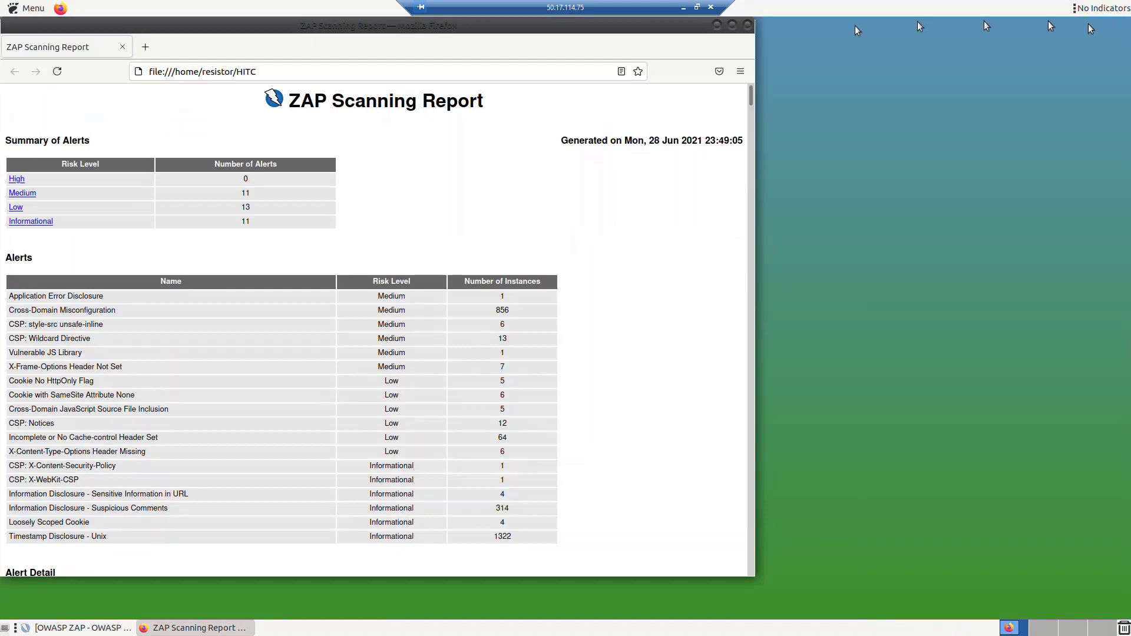
Maximize the ZAP report, review the Medium-risk alert details, then return to the summary.
left_click(732, 25)
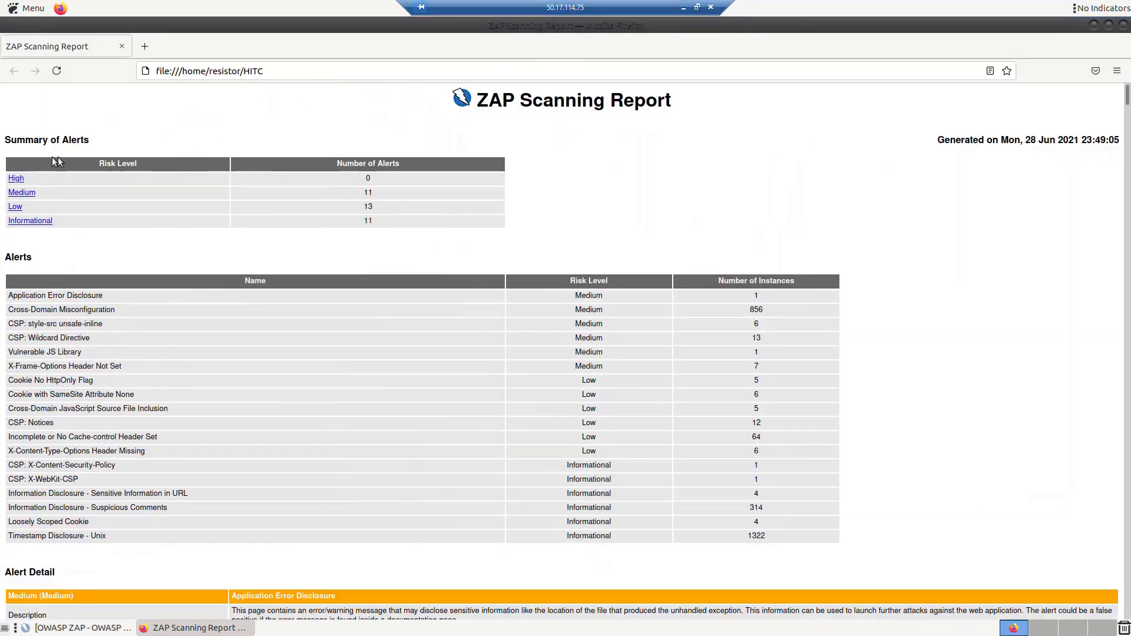
left_click(19, 192)
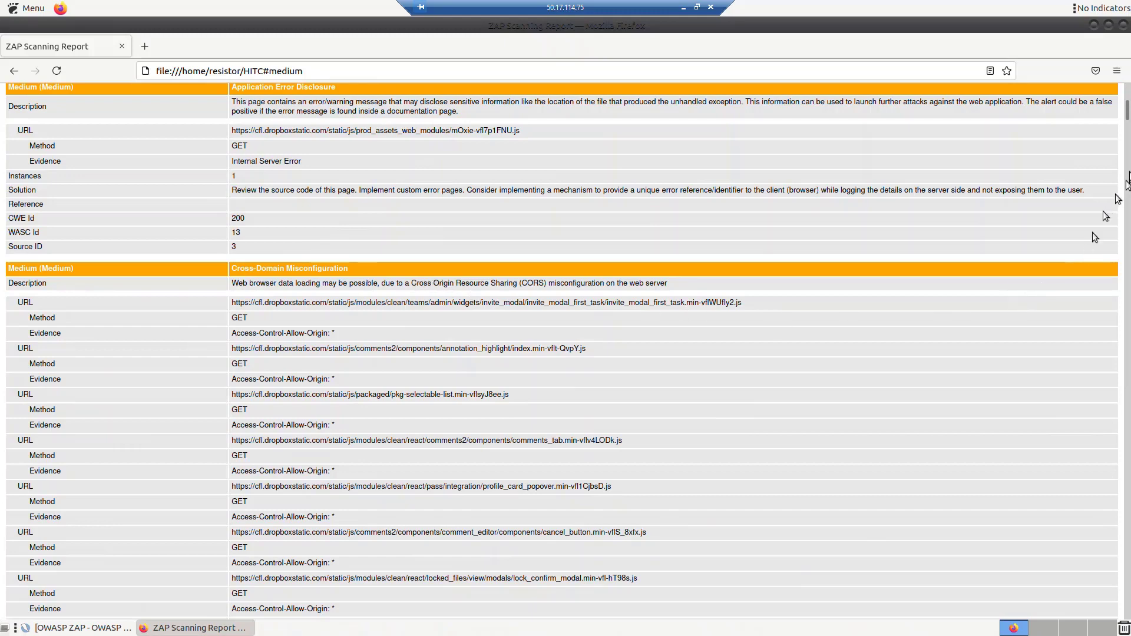
left_click_drag(1127, 116, 1127, 276)
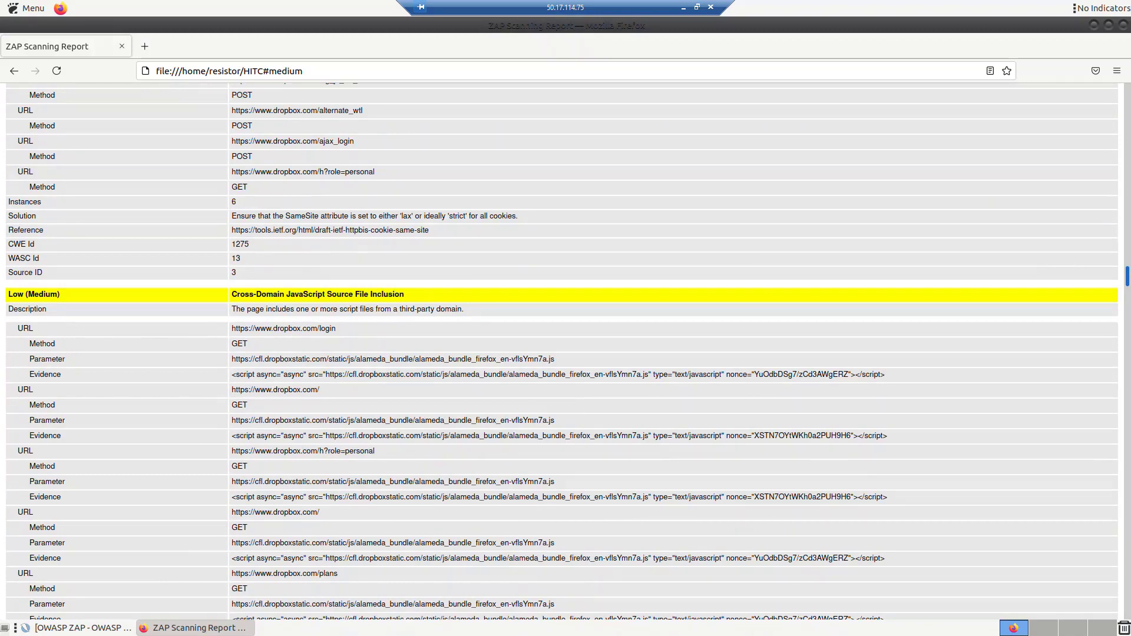
left_click_drag(1127, 276, 1127, 231)
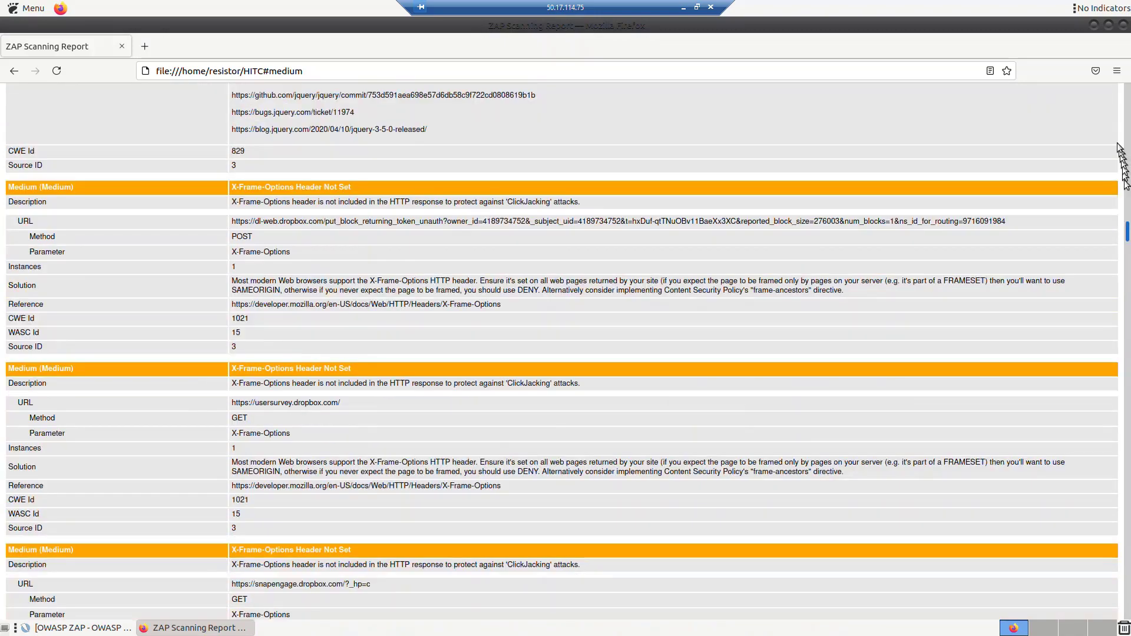
left_click(1127, 101)
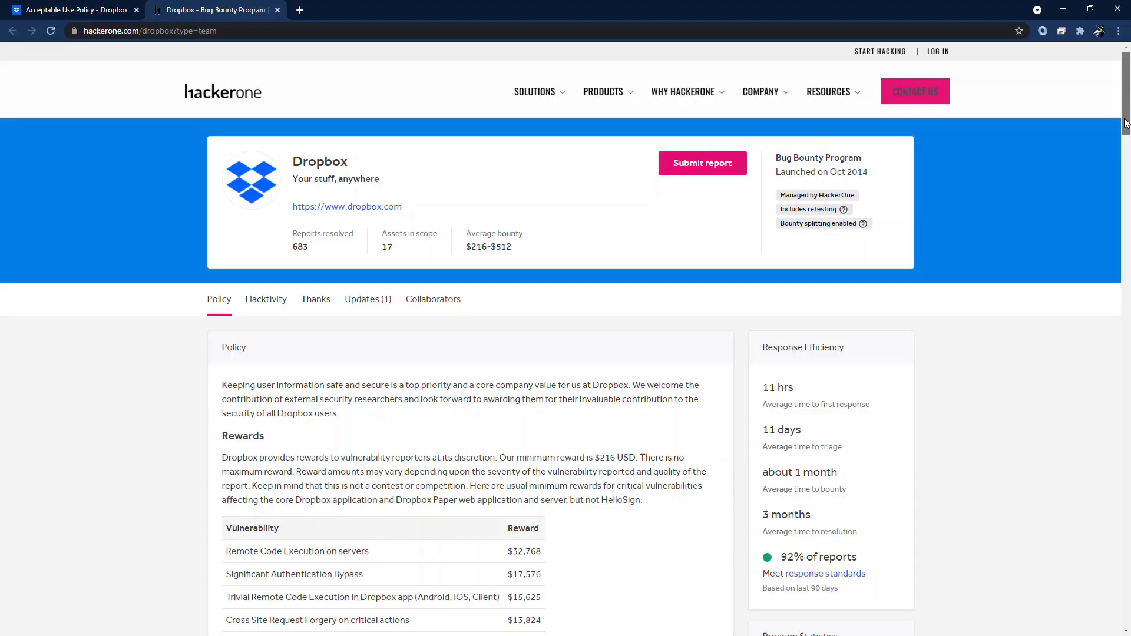
Scroll to Dropbox's Out-of-scope Vulnerabilities and highlight the missing-headers and vulnerable-library rules.
scroll(566, 354, "down", 8)
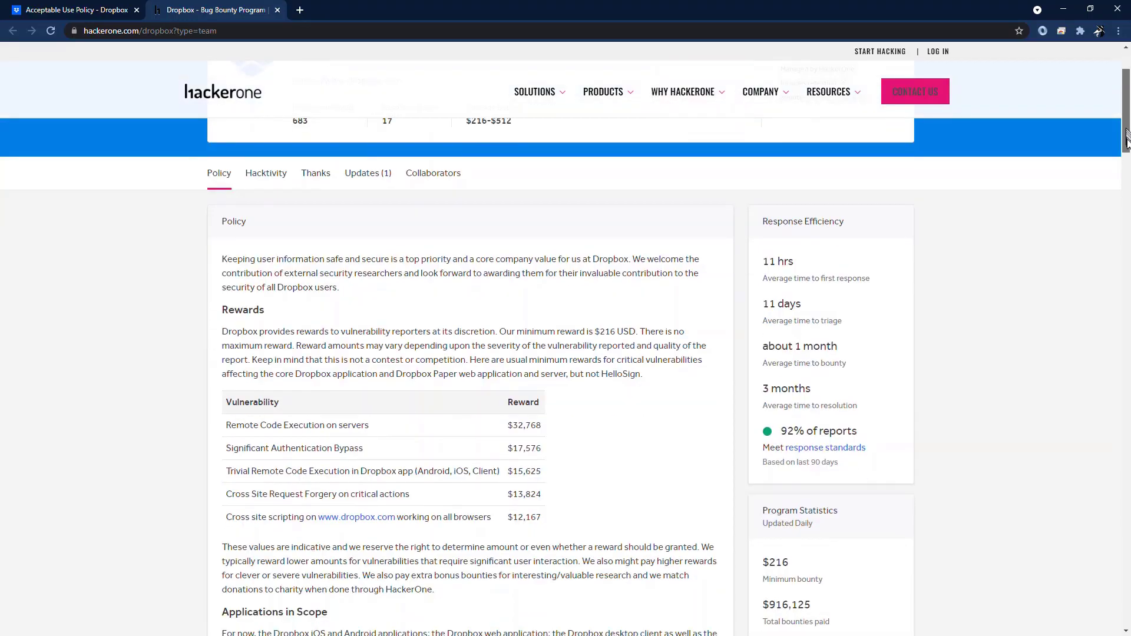
scroll(565, 354, "down", 10)
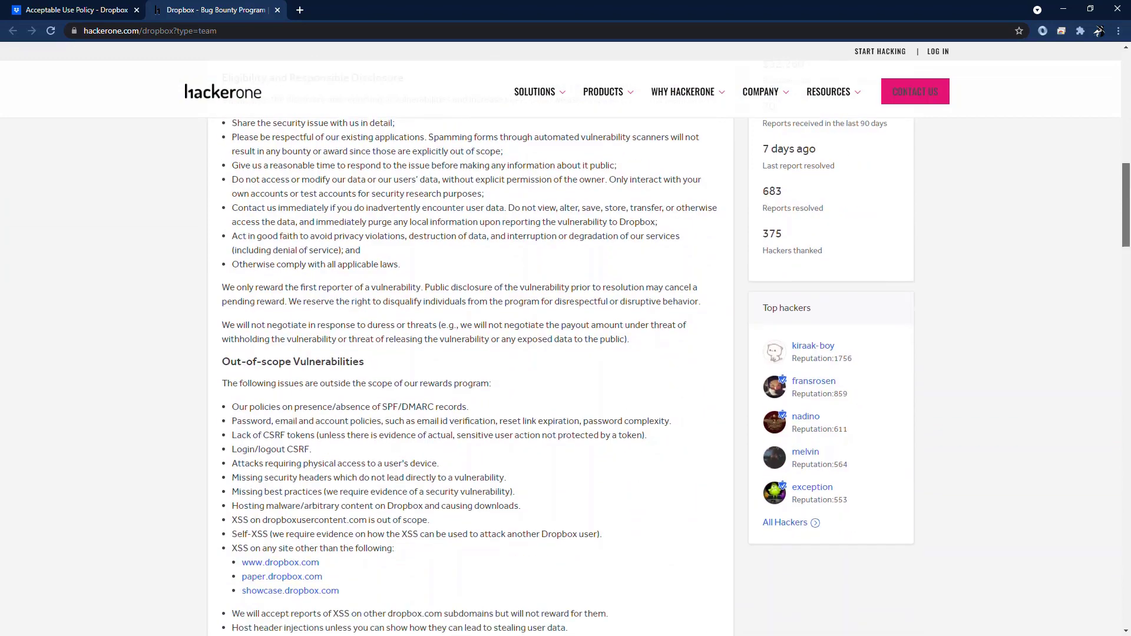
scroll(565, 354, "down", 1)
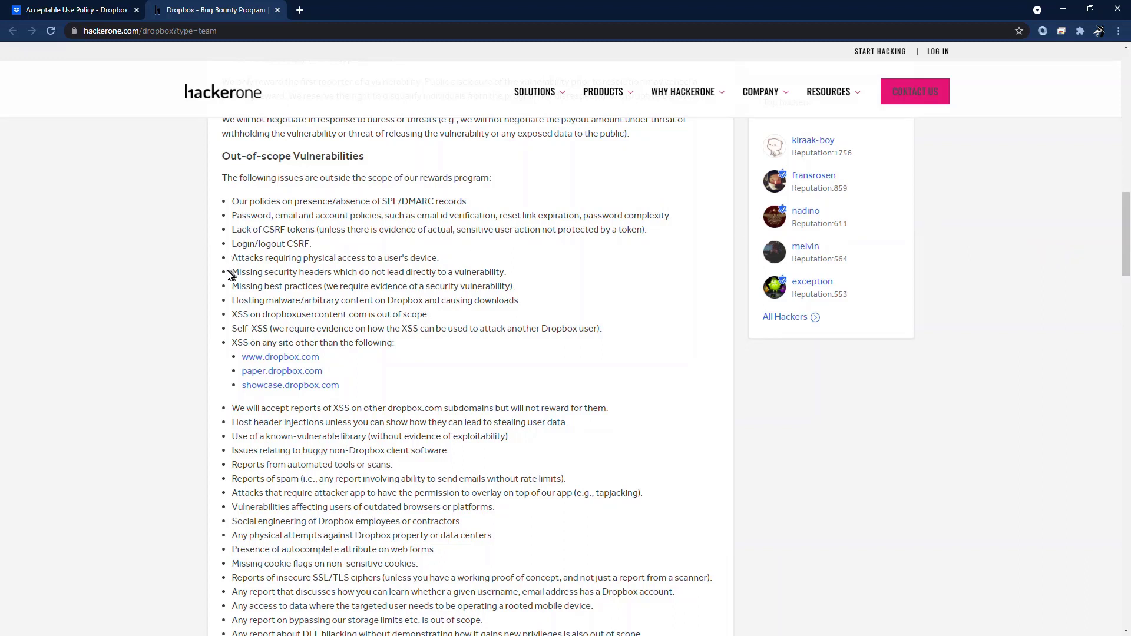
left_click_drag(229, 275, 523, 291)
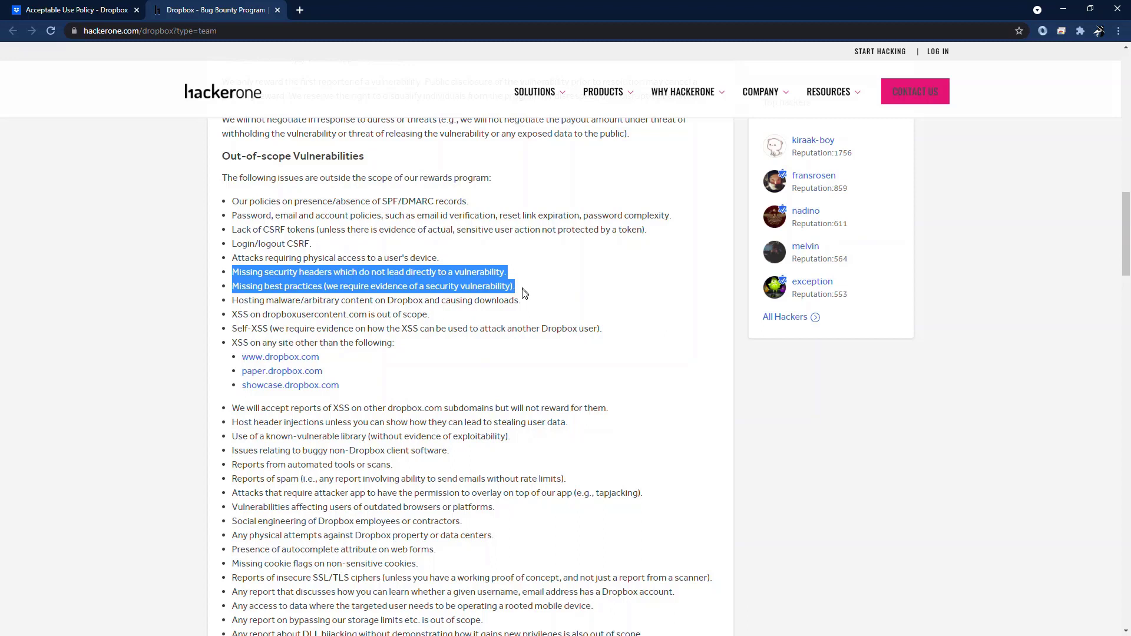
left_click_drag(513, 437, 225, 439)
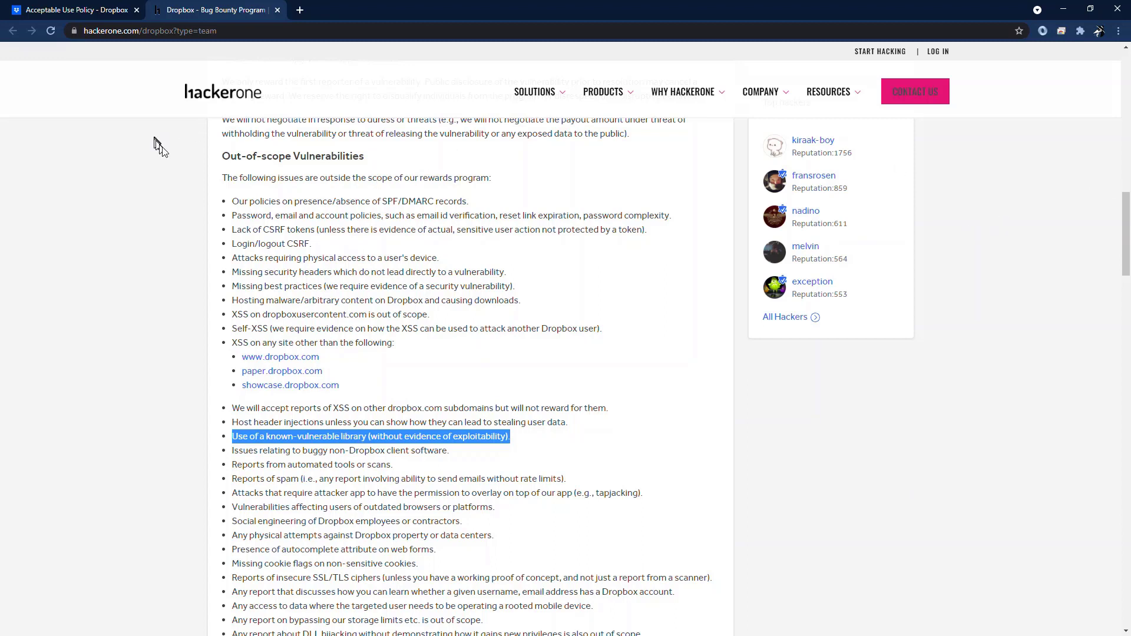
left_click(169, 164)
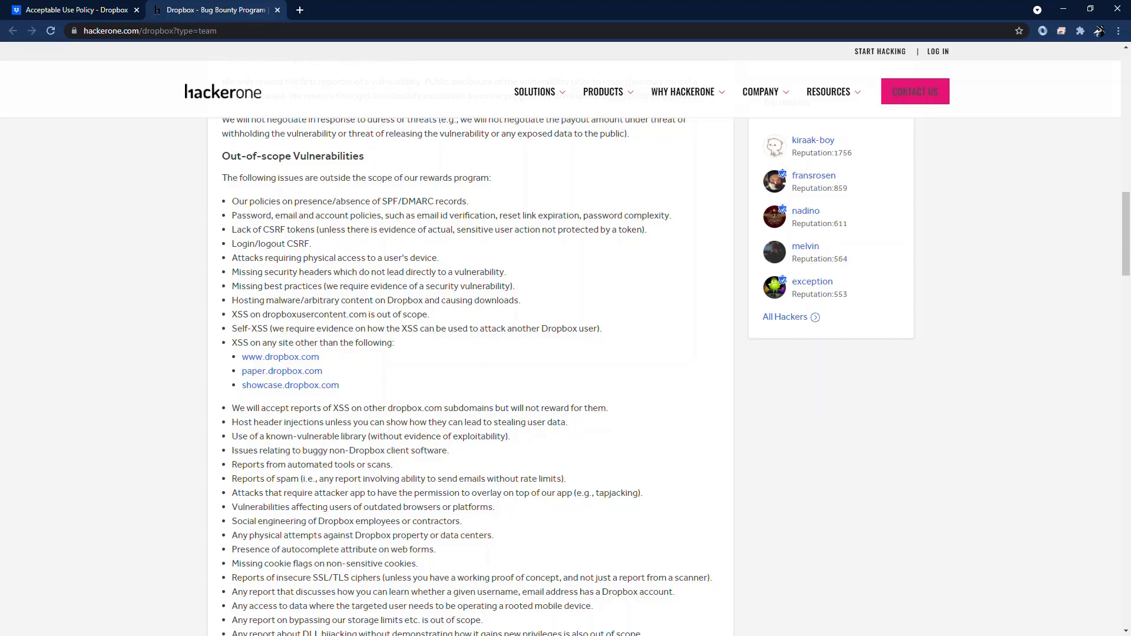
left_click_drag(1125, 253, 1073, 104)
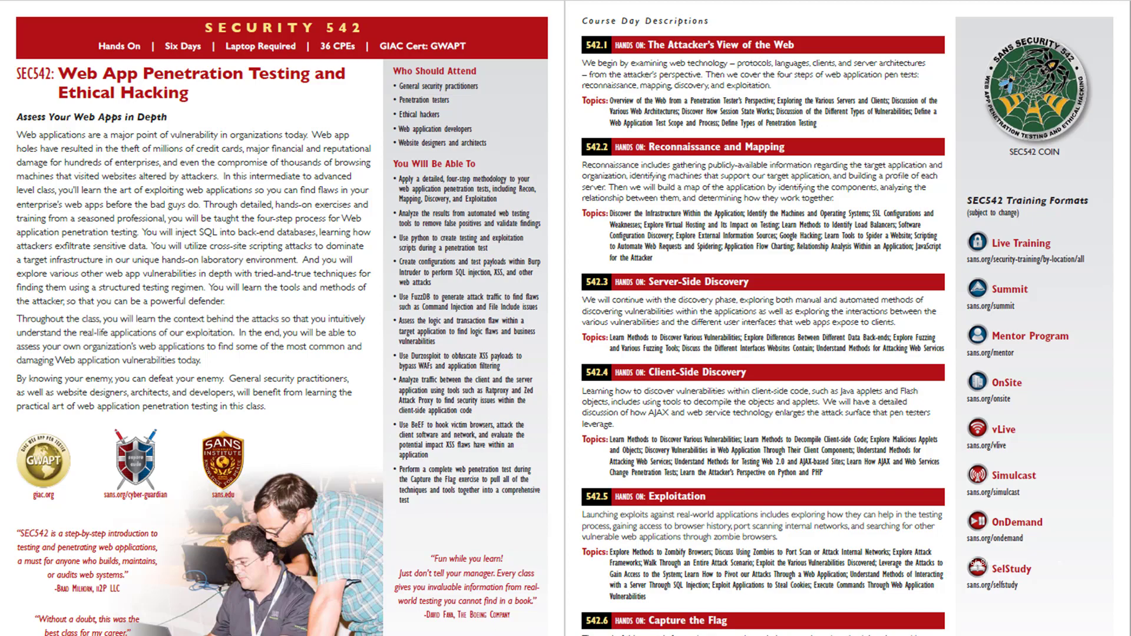
Advance to the SANS Cloud Security slide highlighting SEC588: Cloud Penetration Testing.
key("Right")
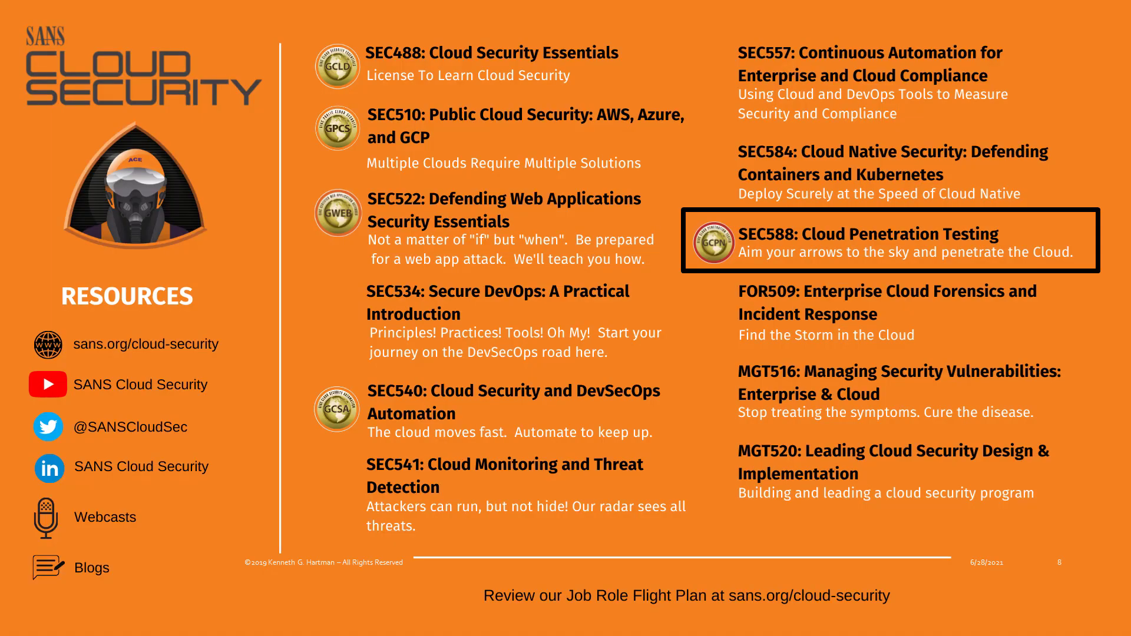